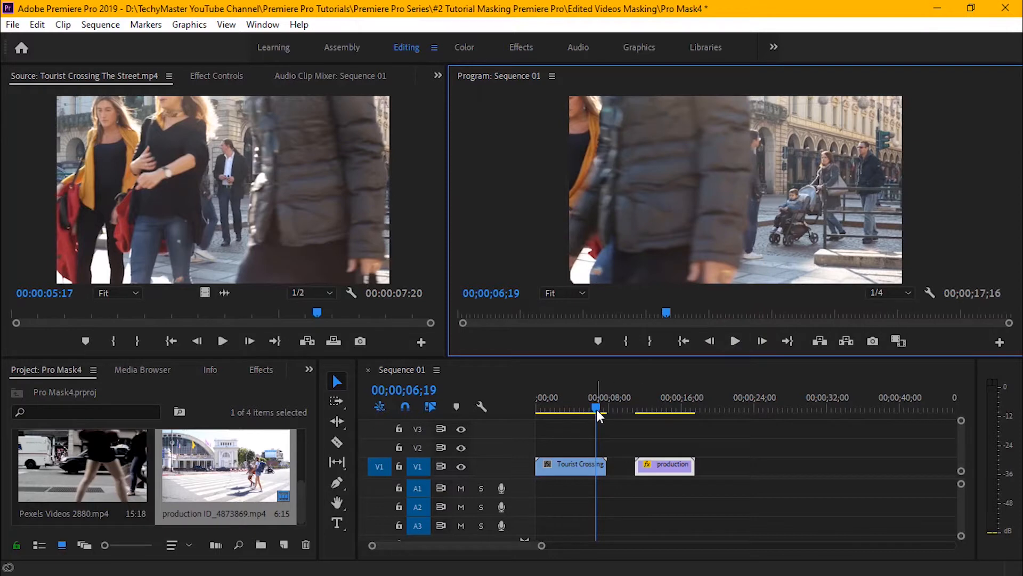
Play back the Tourist Crossing and production clips in the sequence to review both shots.
left_click_drag(596, 407, 572, 409)
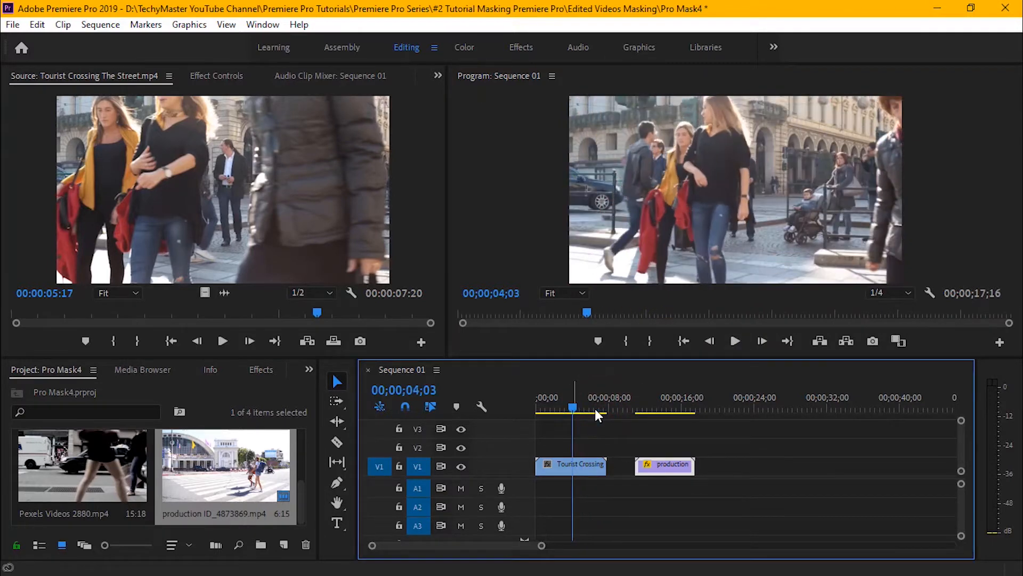
left_click(738, 340)
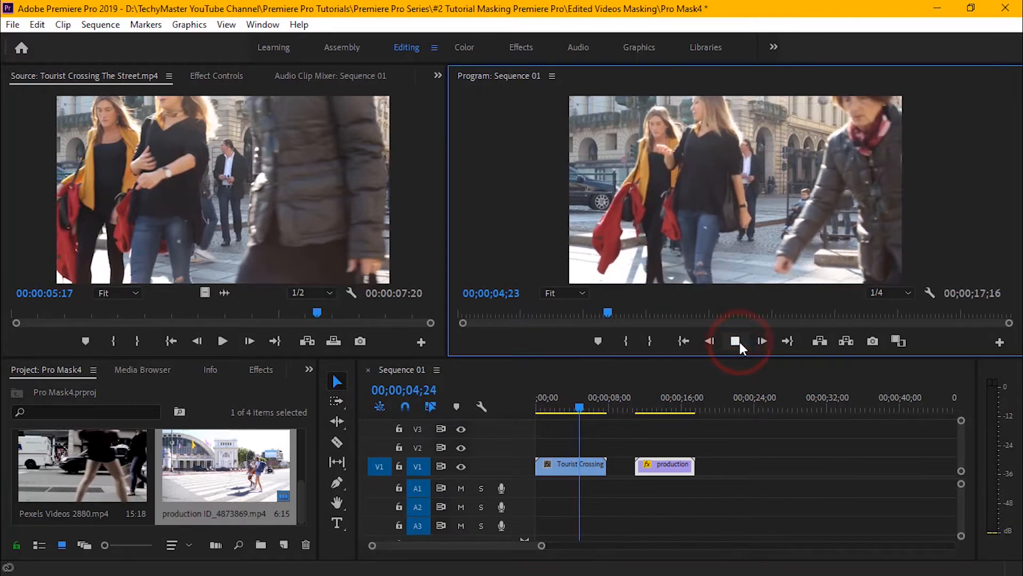
left_click(738, 340)
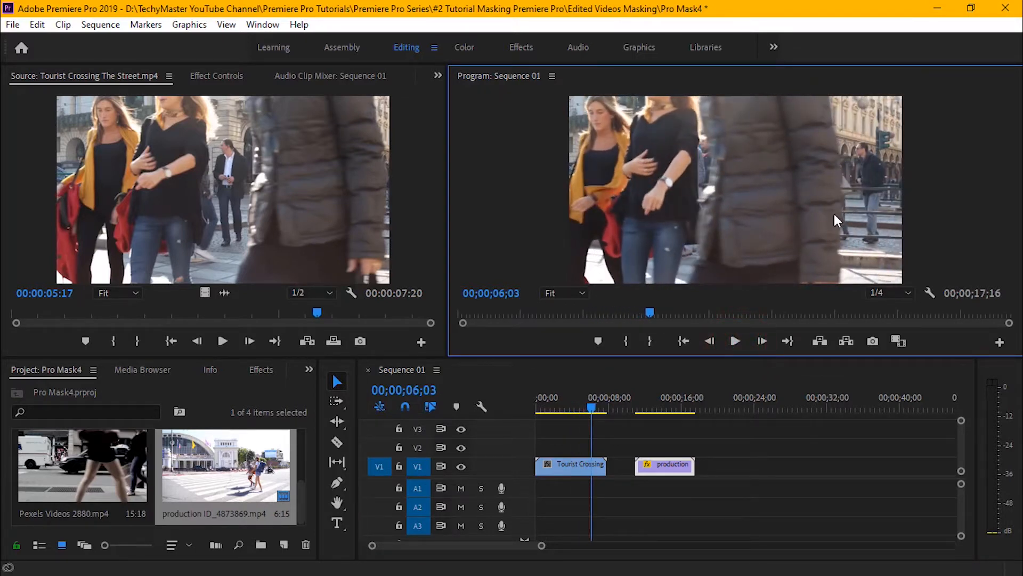
left_click(735, 342)
left_click(738, 341)
left_click_drag(636, 402, 638, 396)
left_click(737, 341)
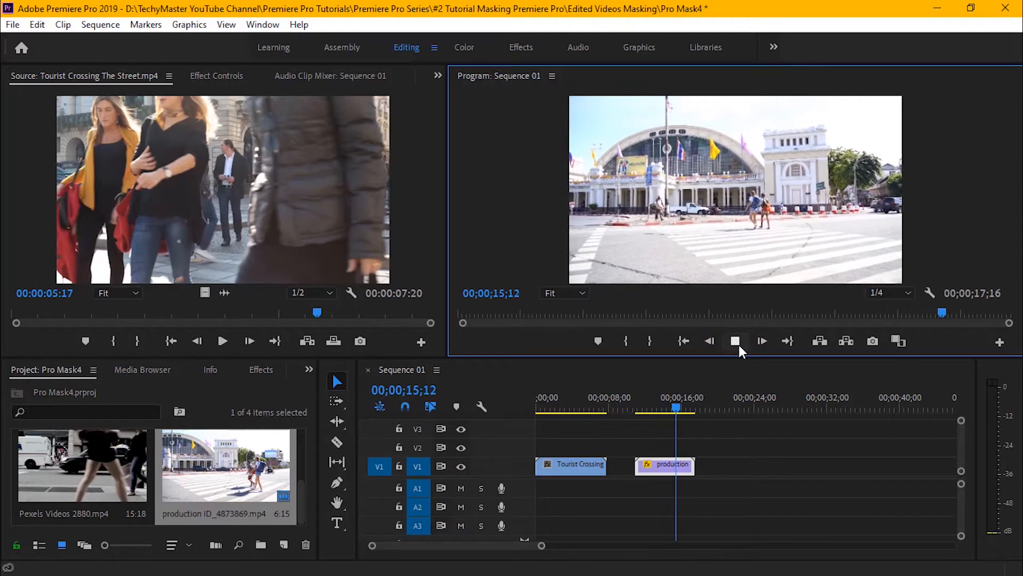
left_click(738, 343)
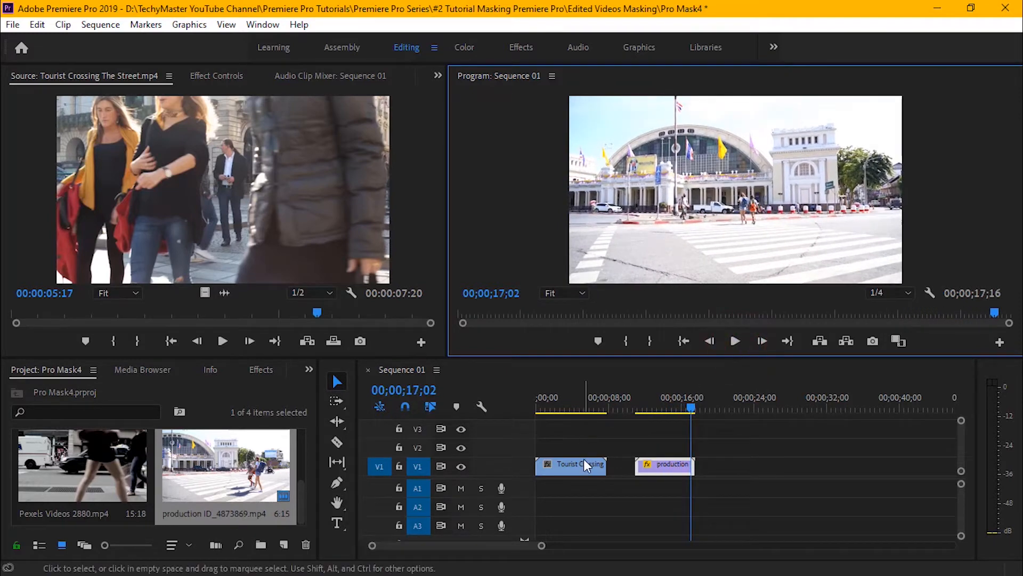
Move the playhead to 00;00;04;19 in the Tourist Crossing clip, where the woman in the dark jacket enters the frame.
left_click(575, 406)
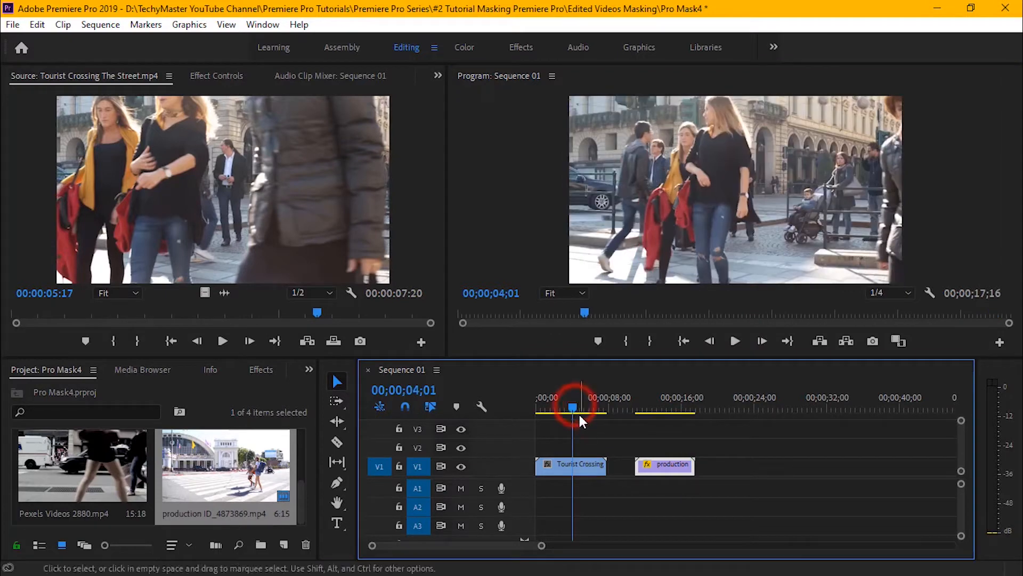
left_click_drag(571, 408, 517, 409)
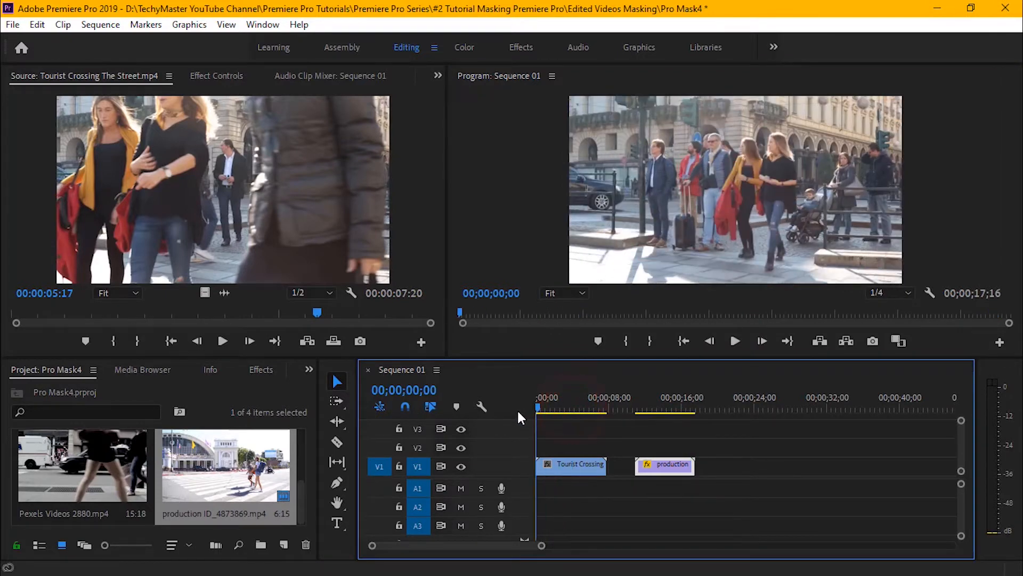
left_click(733, 344)
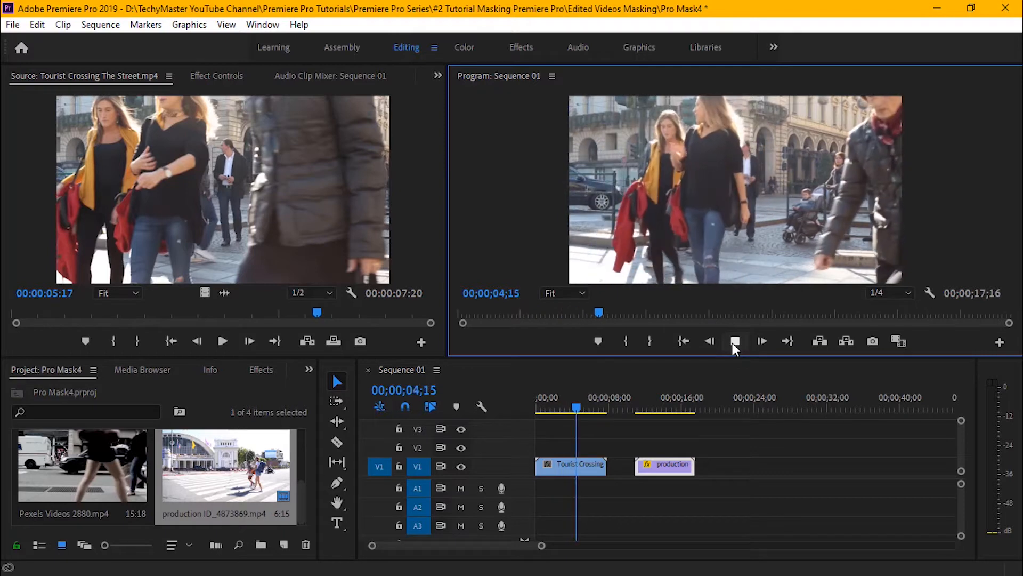
left_click(734, 342)
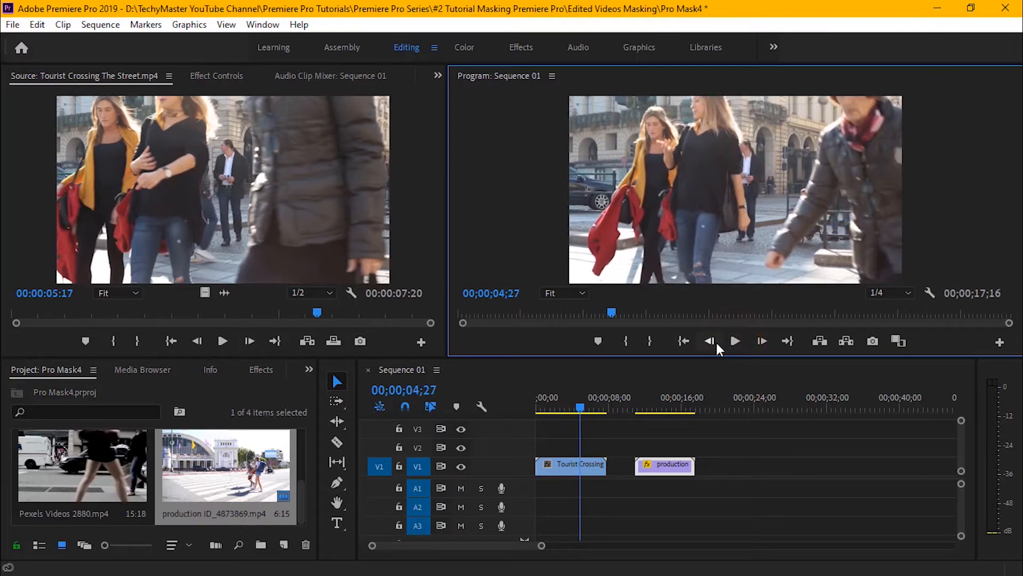
left_click(711, 342)
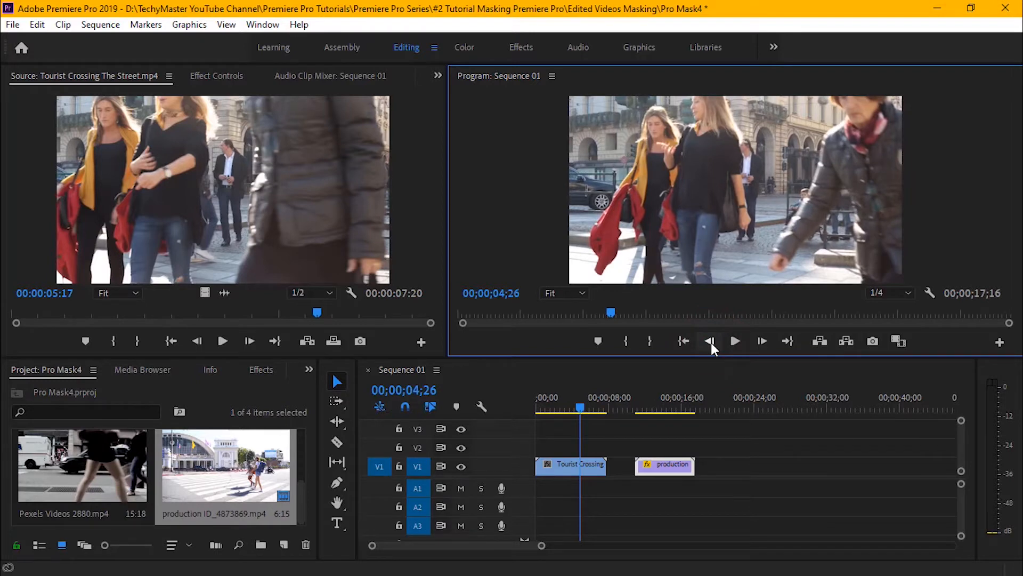
left_click(711, 342)
left_click(711, 343)
left_click(711, 342)
left_click(711, 341)
left_click(711, 341)
left_click(711, 341)
left_click(711, 343)
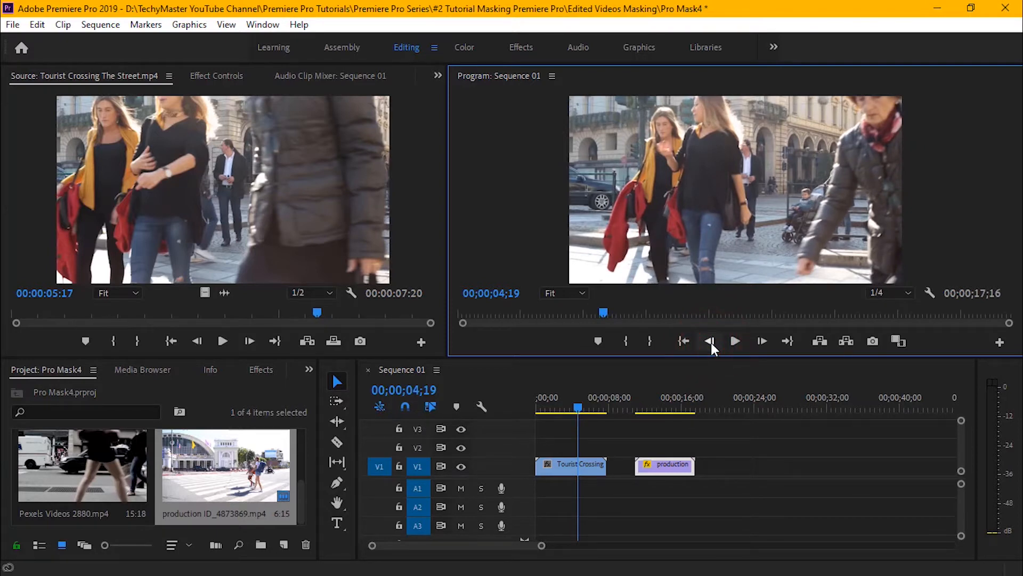
Add a free-draw opacity mask to the Tourist Crossing clip and reduce the clip's scale to 74.
left_click(590, 468)
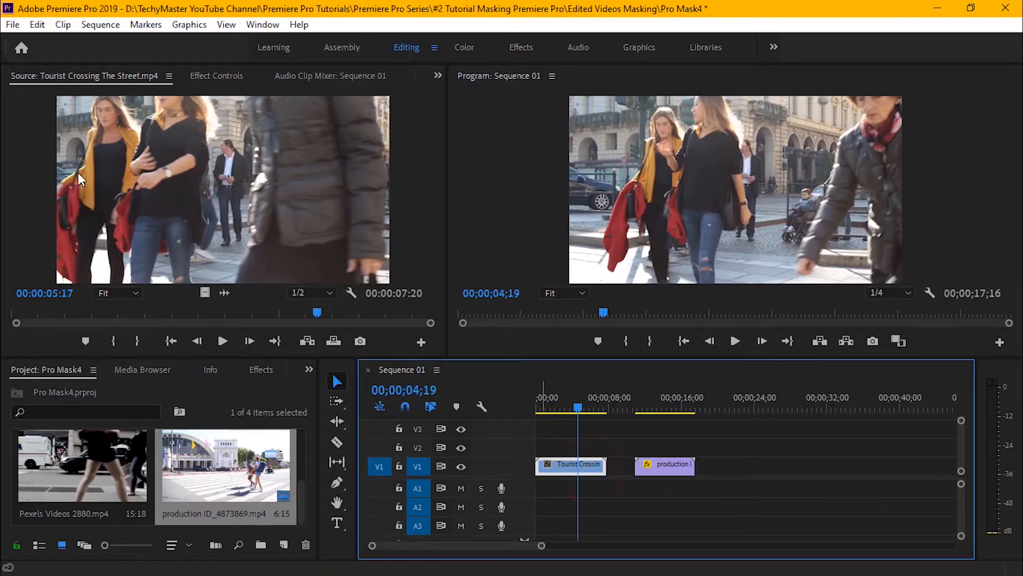
left_click(221, 75)
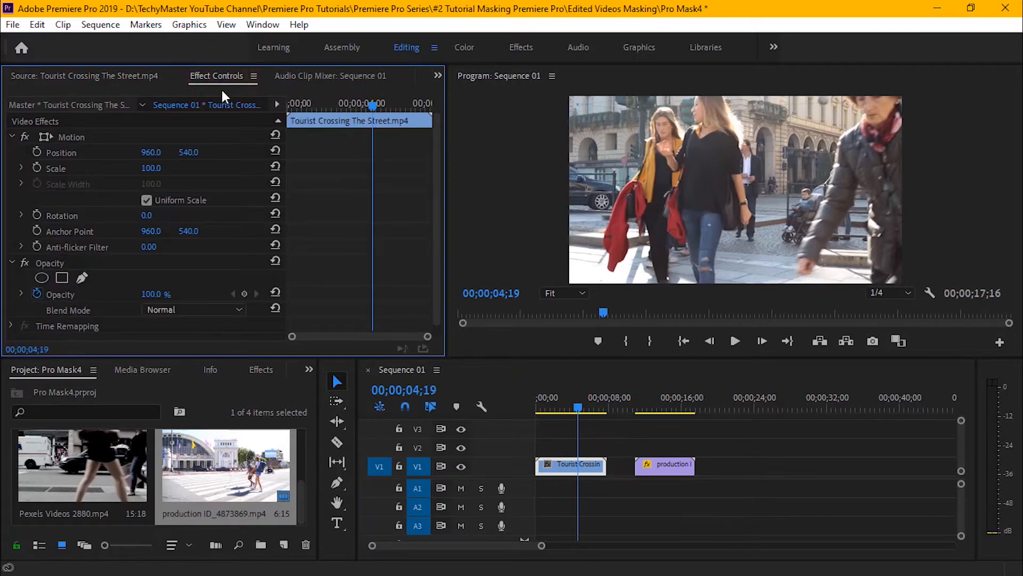
left_click(81, 277)
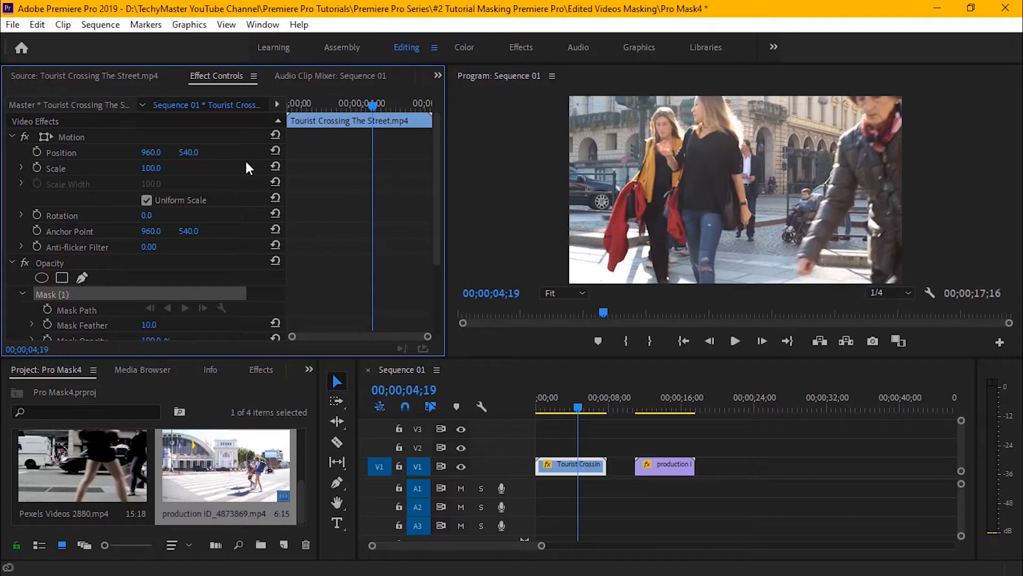
left_click(147, 170)
left_click_drag(147, 171, 128, 171)
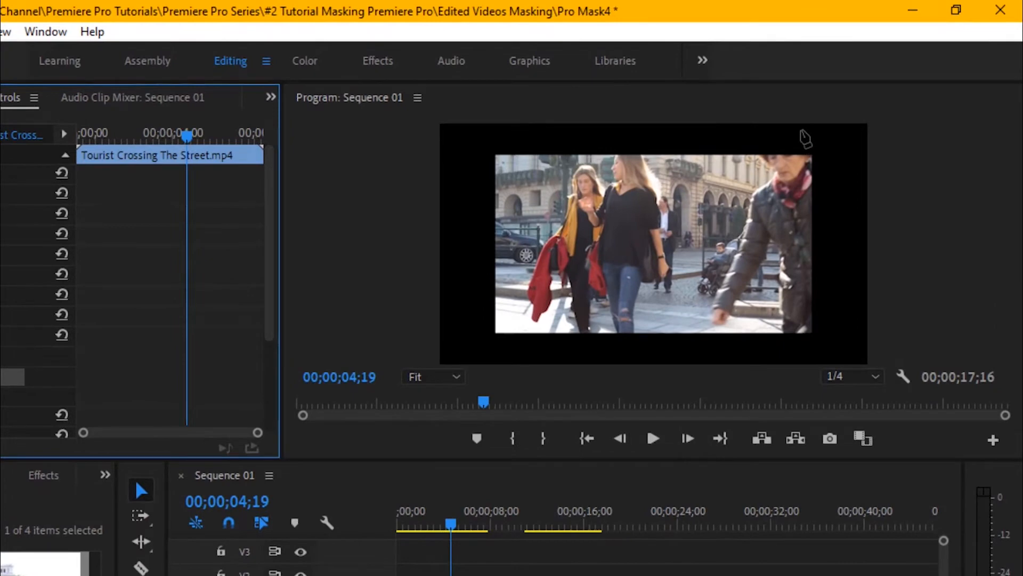
Draw a closed seven-point mask in the black area just behind the woman in the dark jacket and invert it.
left_click(804, 128)
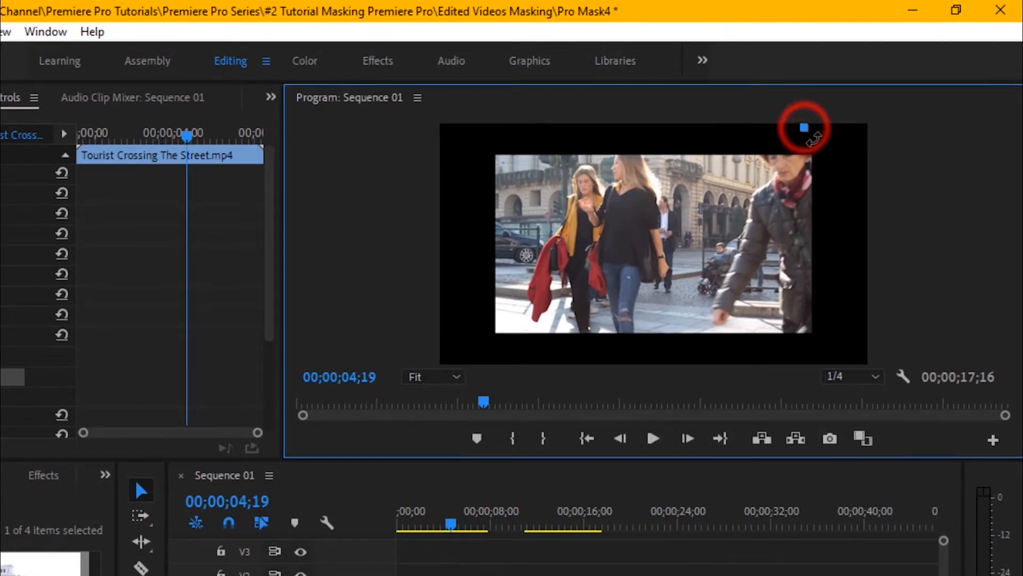
left_click(824, 157)
left_click(825, 219)
left_click(825, 266)
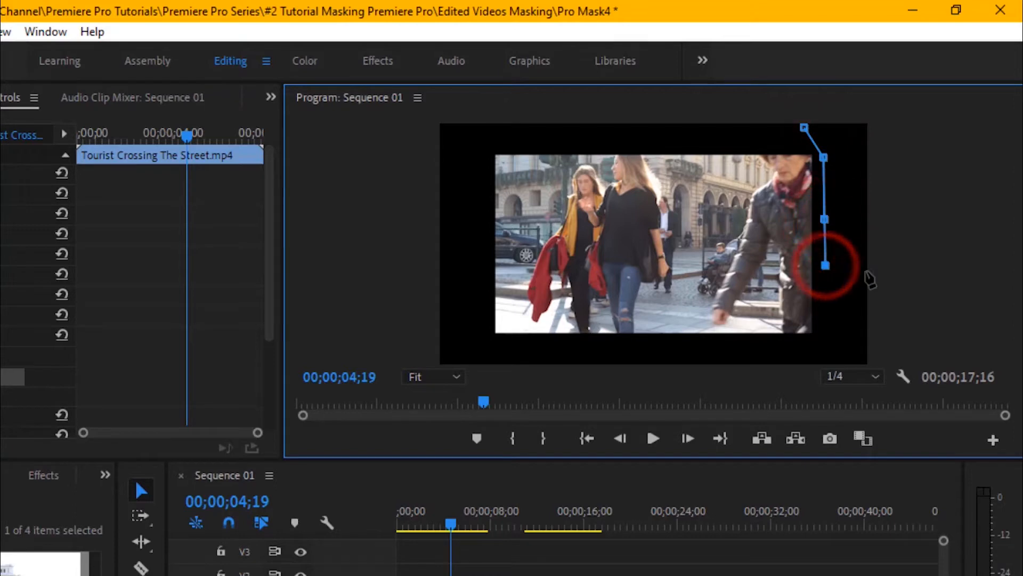
left_click(877, 270)
left_click(906, 243)
left_click(887, 171)
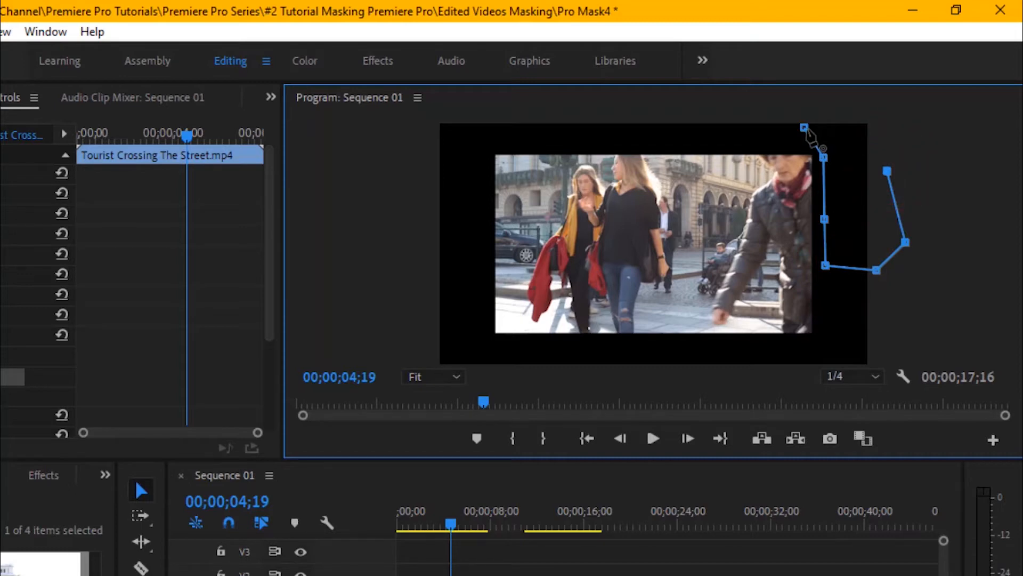
left_click(804, 127)
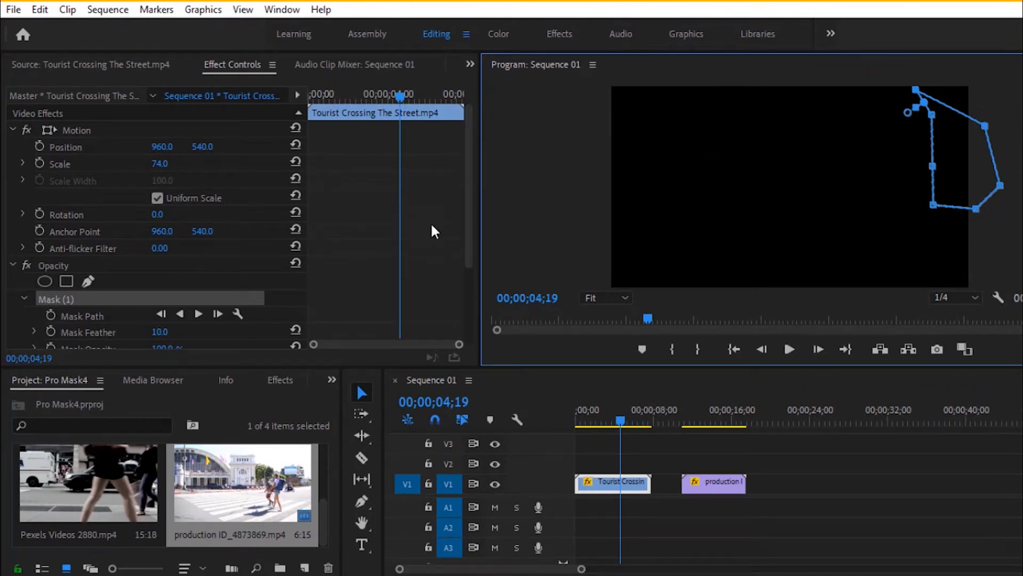
left_click_drag(468, 217, 472, 304)
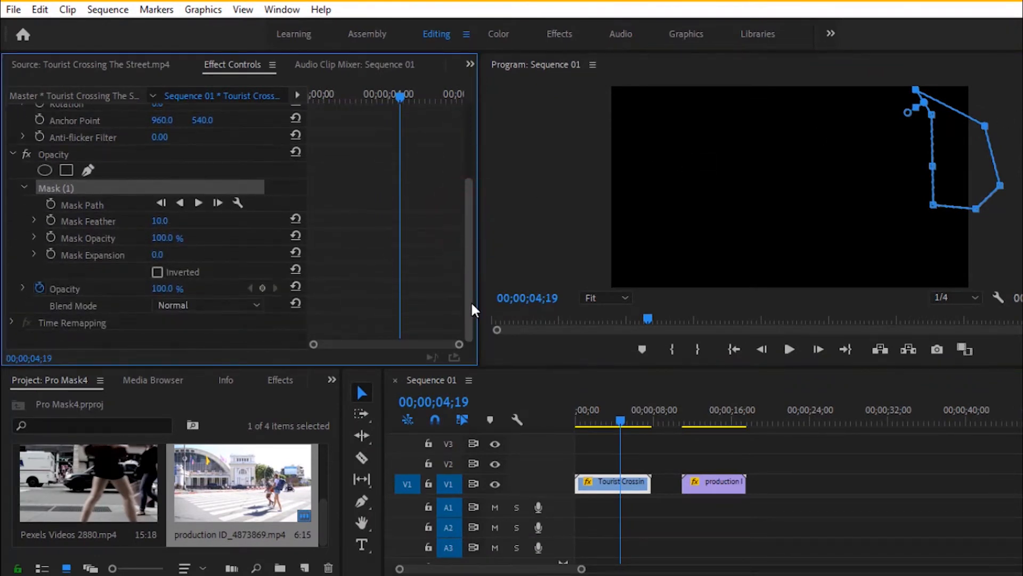
left_click(157, 272)
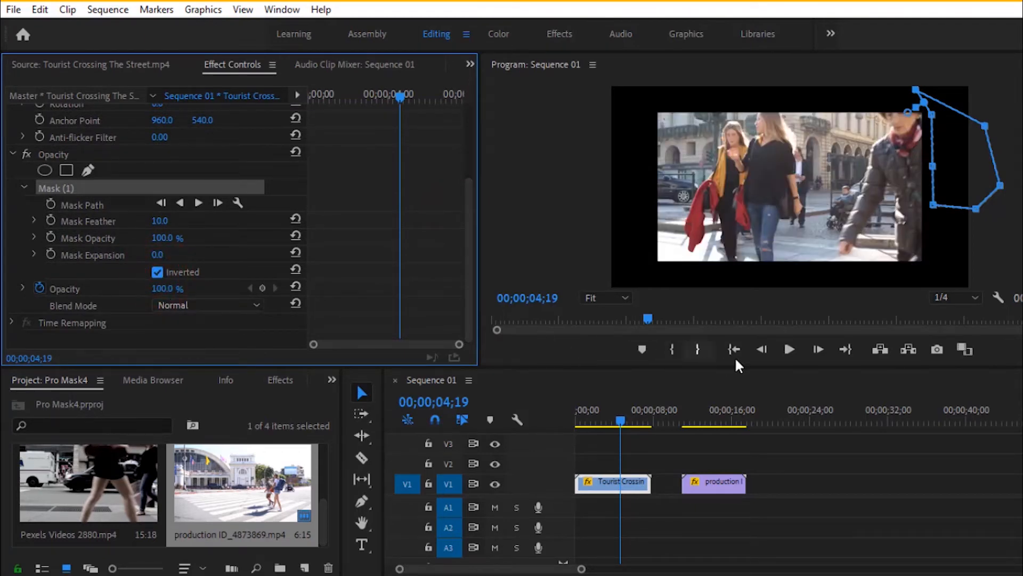
At 00;00;04;22, move the mask points closer to the woman's head and back, and enable keyframing for Mask Path.
left_click(817, 348)
left_click(817, 349)
left_click(817, 349)
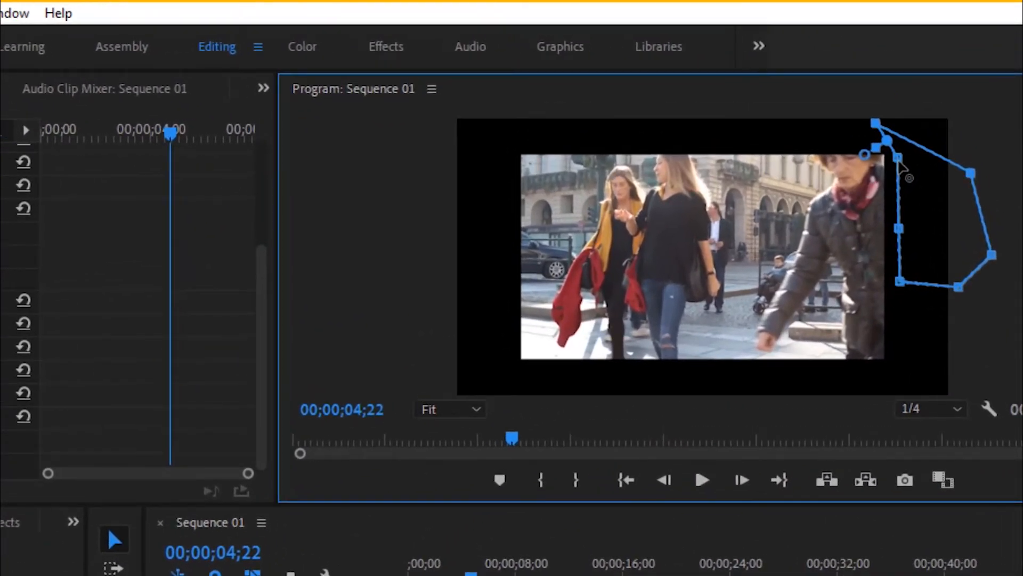
left_click_drag(900, 163, 882, 163)
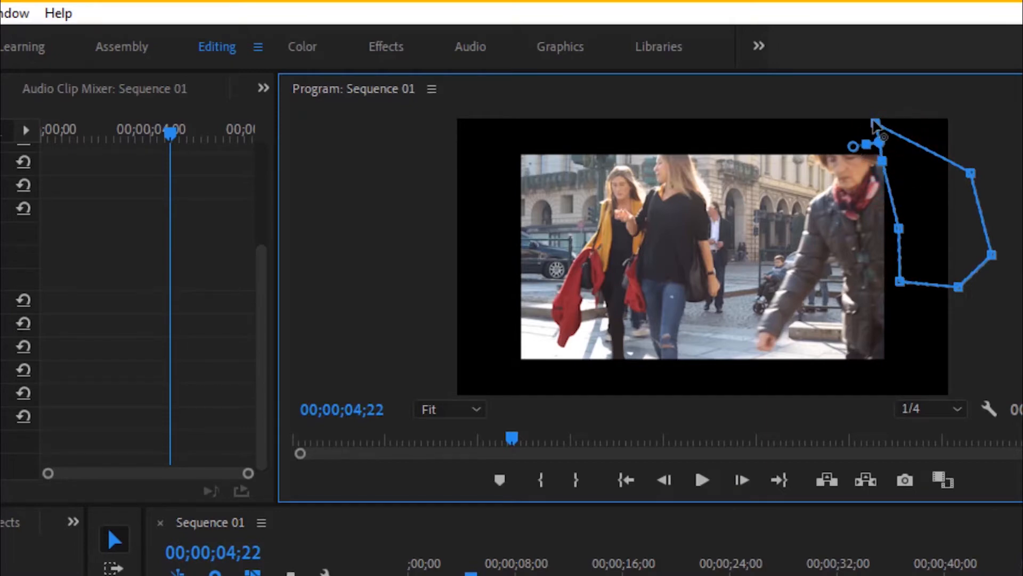
left_click_drag(876, 127, 858, 124)
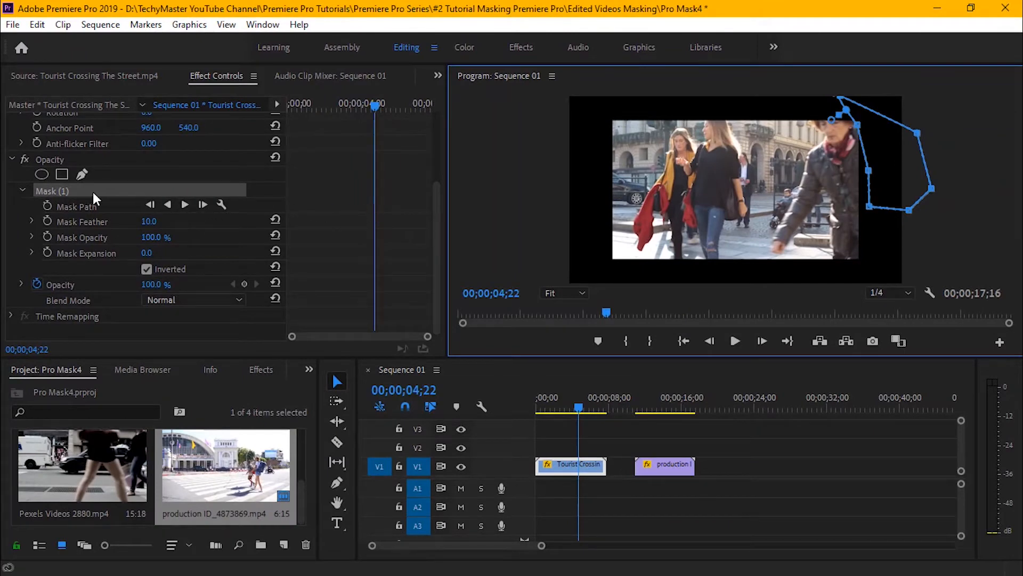
left_click(51, 206)
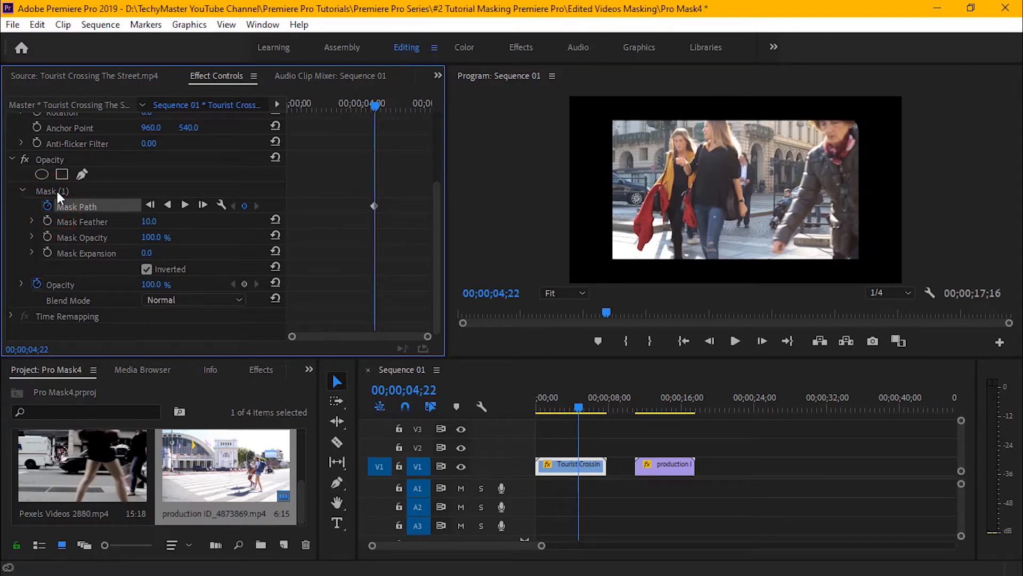
left_click(57, 192)
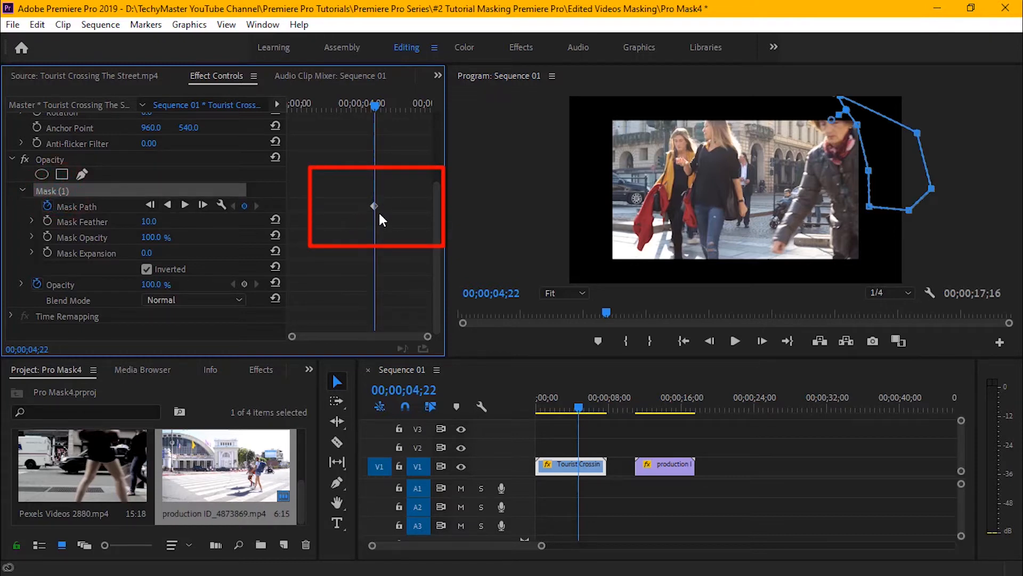
Advance to 00;00;05;20 and pull the upper mask points in along the woman's shoulder and upper back.
left_click(766, 339)
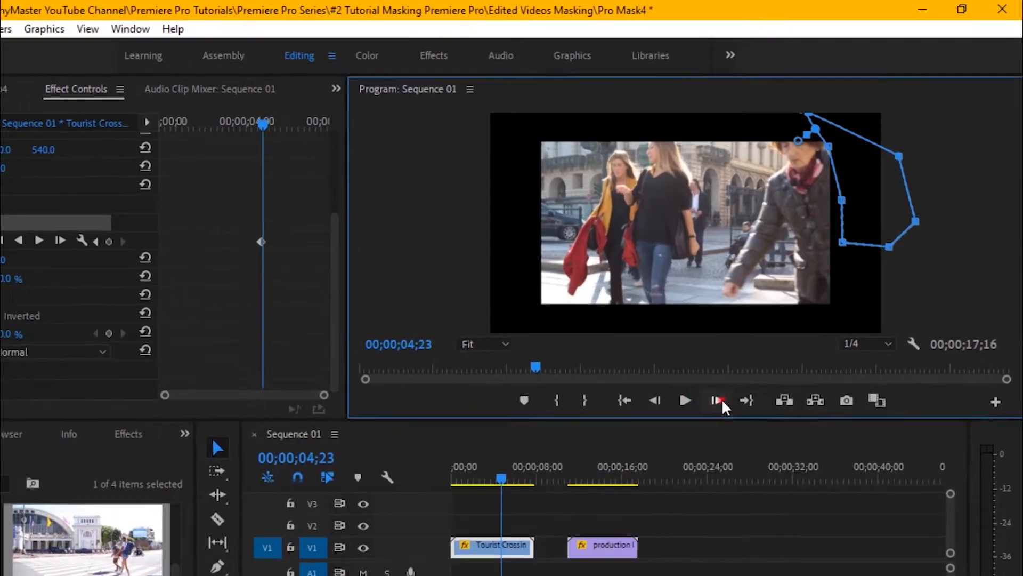
left_click(767, 340)
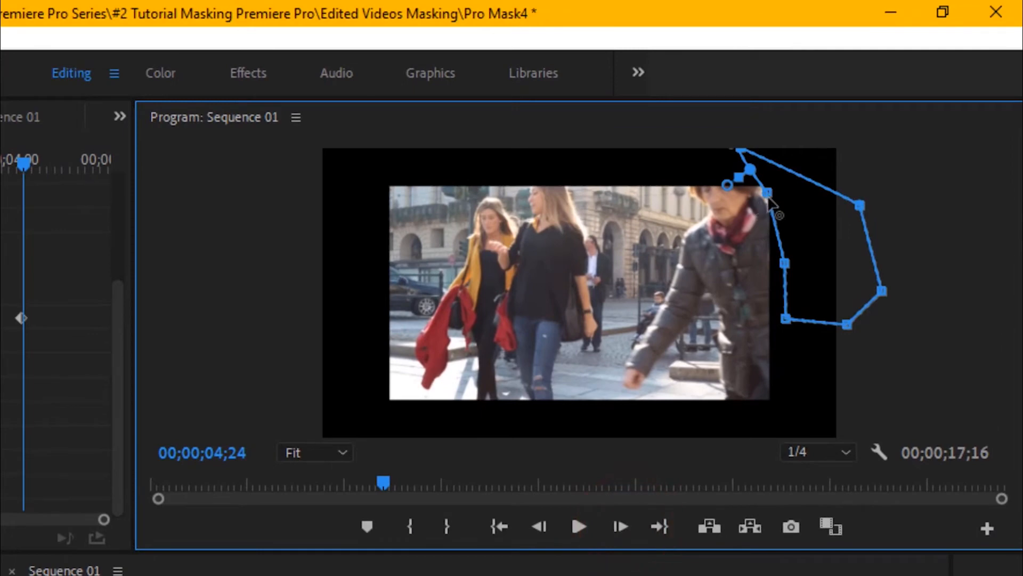
left_click(622, 529)
left_click(622, 529)
left_click(621, 529)
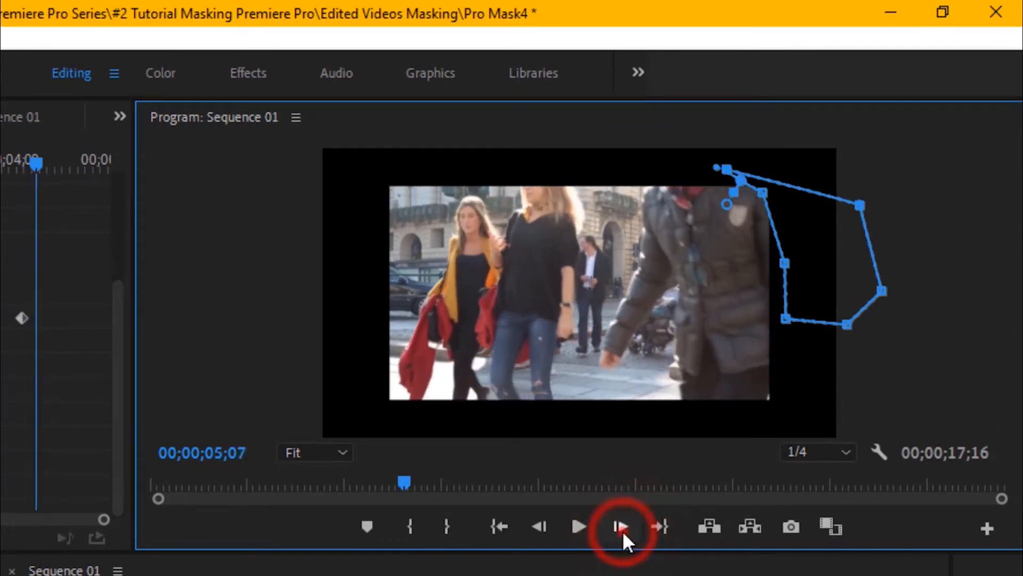
left_click(622, 527)
left_click(622, 527)
left_click(621, 528)
left_click(622, 528)
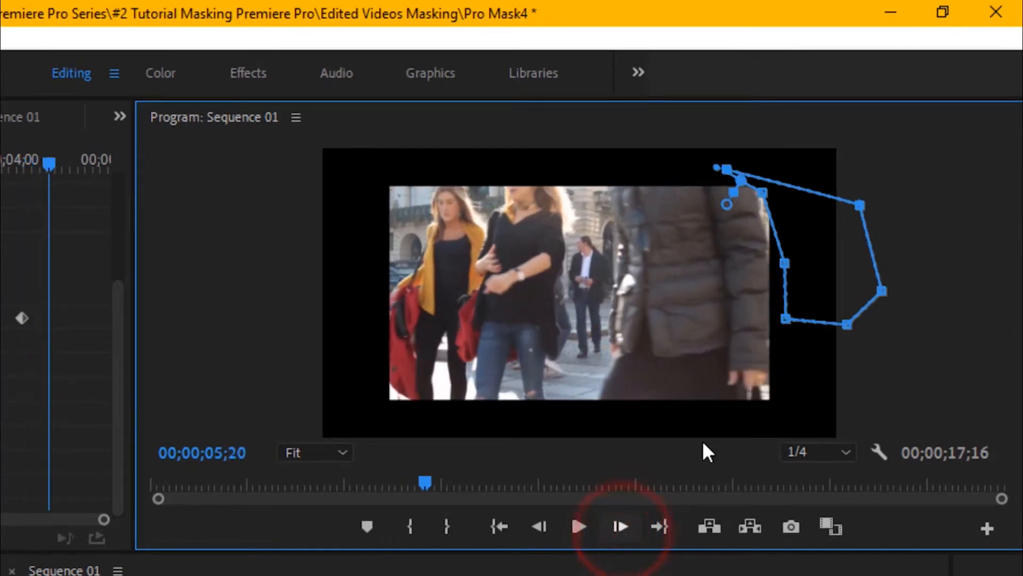
left_click(765, 195)
left_click_drag(766, 195, 761, 207)
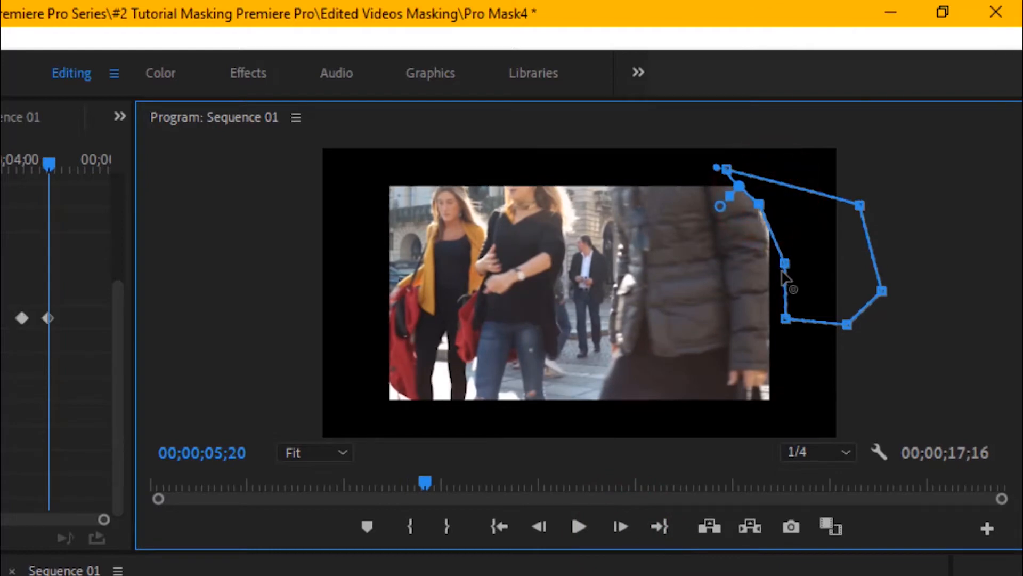
left_click_drag(785, 264, 771, 272)
At 00;00;05;22, fit the mask edge to the woman's back and extend its lower points below the clip's bottom edge.
left_click(616, 523)
left_click(616, 523)
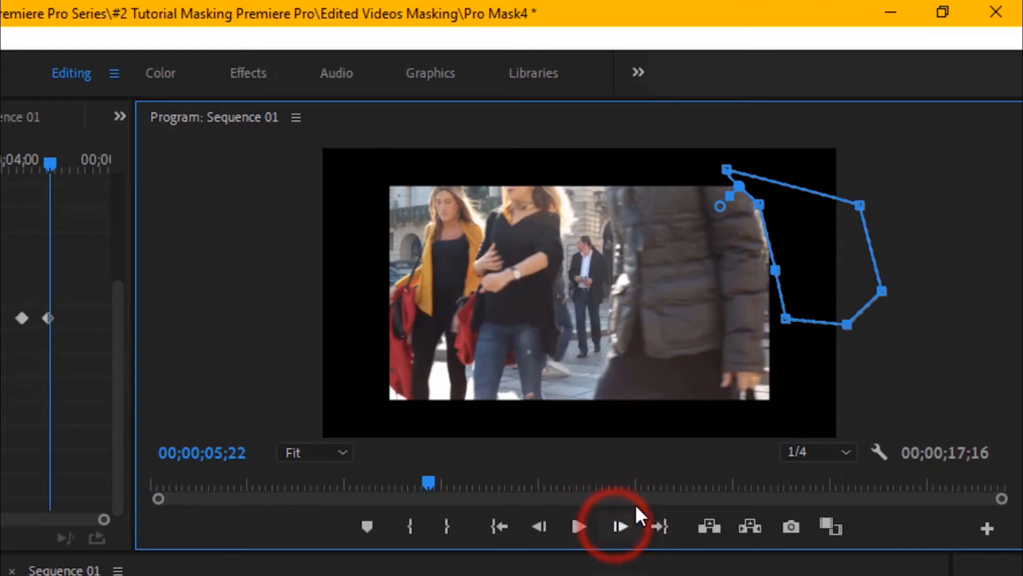
left_click(759, 205)
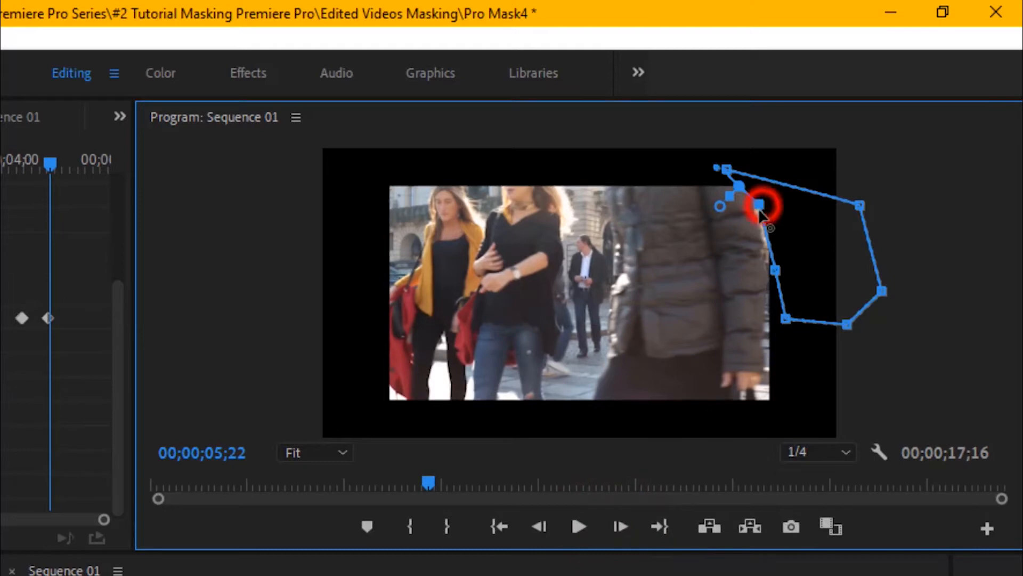
left_click_drag(759, 207, 758, 213)
left_click_drag(775, 271, 766, 272)
left_click_drag(787, 319, 761, 332)
left_click_drag(847, 324, 763, 364)
left_click_drag(882, 291, 789, 406)
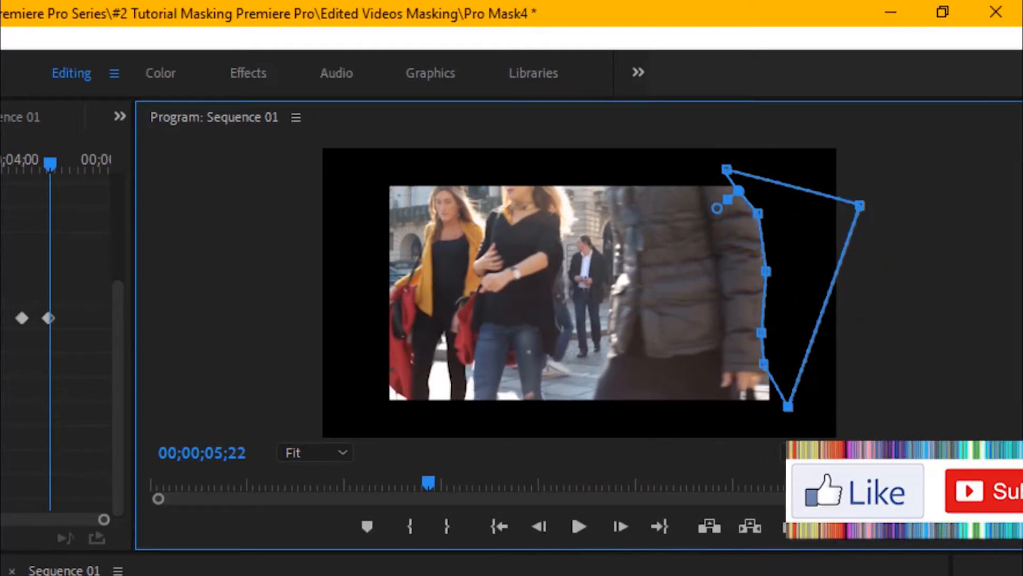
Step two frames forward and reshape the mask edge along the woman's shoulder, arm and hand.
double_click(620, 526)
left_click_drag(738, 191, 736, 200)
left_click_drag(758, 214, 752, 232)
left_click_drag(766, 272, 751, 283)
left_click_drag(761, 333, 748, 379)
left_click_drag(788, 406, 754, 414)
left_click_drag(749, 378, 736, 395)
left_click_drag(754, 414, 767, 421)
Step three frames forward and move the mask's top corner, leading edge and lower points to follow the woman's back.
triple_click(621, 528)
left_click_drag(726, 169, 708, 173)
left_click_drag(735, 201, 736, 237)
left_click_drag(751, 284, 740, 286)
left_click_drag(754, 341, 734, 346)
left_click_drag(736, 395, 730, 388)
mouse_move(768, 421)
left_mouse_down()
mouse_move(743, 432)
mouse_move(761, 432)
left_mouse_up()
left_click_drag(729, 388, 721, 416)
At 00;00;05;28, tighten the mask's leading edge against the woman's jacket from shoulder to sleeve.
left_click(621, 528)
left_click_drag(718, 205, 715, 206)
left_click_drag(736, 237, 728, 242)
left_click_drag(741, 286, 731, 300)
left_click_drag(734, 346, 724, 346)
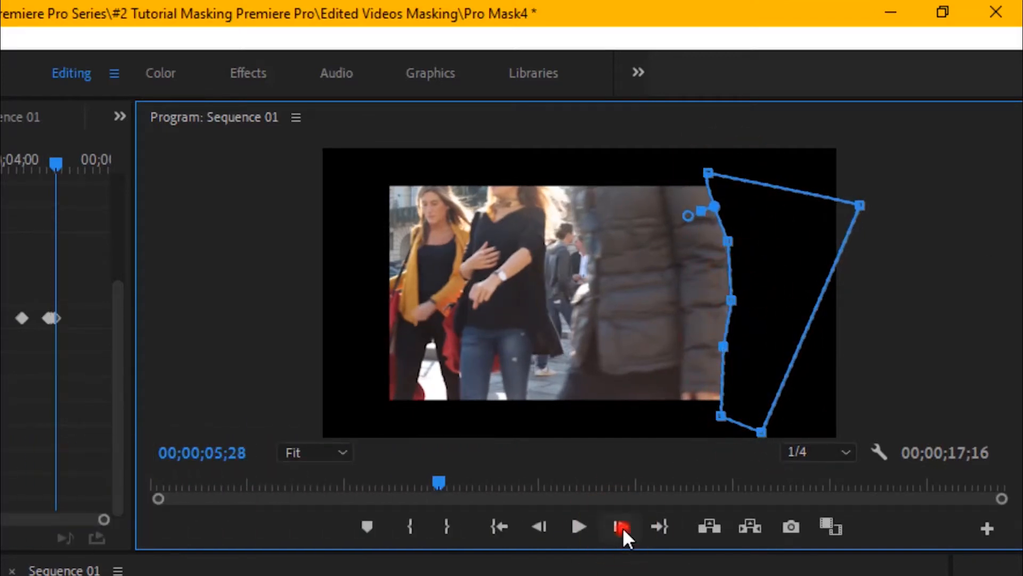
Step one frame forward and shift all the leading mask points, from the top corner to the bottom, onto the woman's back.
left_click(621, 527)
left_click_drag(708, 172, 697, 173)
left_click_drag(715, 207, 702, 213)
left_click_drag(728, 242, 715, 255)
left_click_drag(731, 300, 713, 307)
left_click_drag(723, 347, 712, 352)
left_click_drag(721, 415, 708, 418)
Step three more frames forward and move the whole leading mask edge with the woman as she crosses the frame.
left_click(623, 527)
double_click(623, 527)
left_click_drag(698, 173, 679, 169)
left_click_drag(703, 214, 686, 208)
left_click_drag(714, 255, 701, 248)
left_click_drag(712, 307, 702, 311)
left_click_drag(712, 352, 699, 358)
left_click_drag(707, 418, 695, 415)
Advance two frames at a time, repositioning the mask's leading points and lower corner to follow the woman's jacket.
double_click(615, 527)
left_click_drag(773, 209, 755, 209)
left_click_drag(744, 433, 783, 430)
left_click(616, 527)
left_click(617, 527)
left_click_drag(760, 224, 750, 224)
left_click_drag(833, 207, 824, 184)
double_click(620, 527)
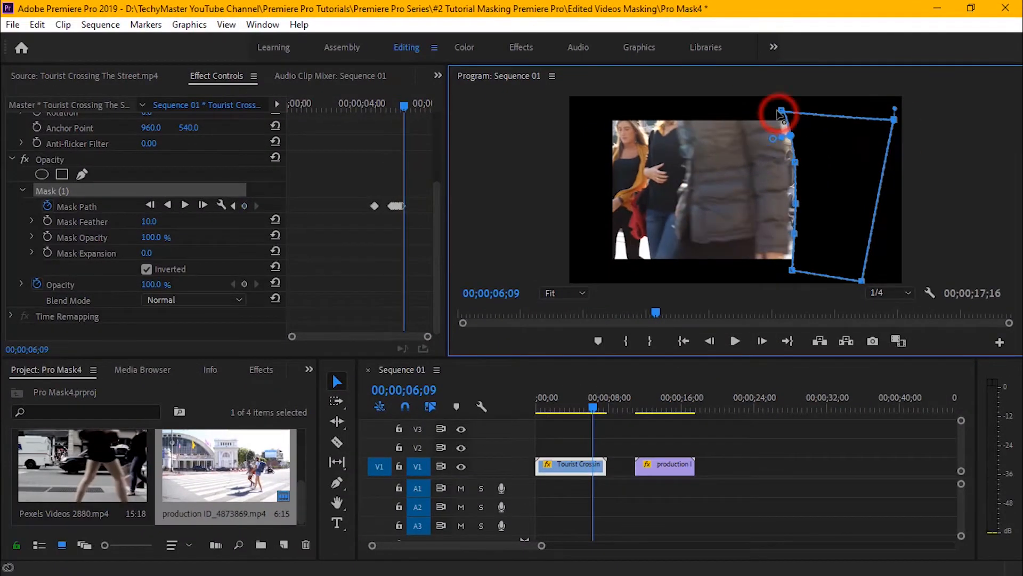
left_click_drag(781, 111, 771, 111)
left_click_drag(796, 203, 790, 202)
left_click_drag(792, 270, 784, 273)
Keep advancing a few frames at a time and shift the mask's top and side points toward the woman's back.
double_click(762, 341)
left_click_drag(772, 110, 764, 115)
left_click_drag(789, 203, 778, 201)
left_click_drag(784, 273, 776, 267)
triple_click(763, 341)
left_click_drag(764, 115, 756, 115)
left_click_drag(779, 201, 770, 201)
Advance a few frames at a time up to about 00;00;06;22, moving the mask's leading top, side and lower points along the woman's back.
triple_click(763, 341)
left_click_drag(772, 272, 759, 273)
double_click(763, 341)
left_click_drag(754, 116, 734, 108)
left_click_drag(757, 273, 723, 272)
triple_click(763, 341)
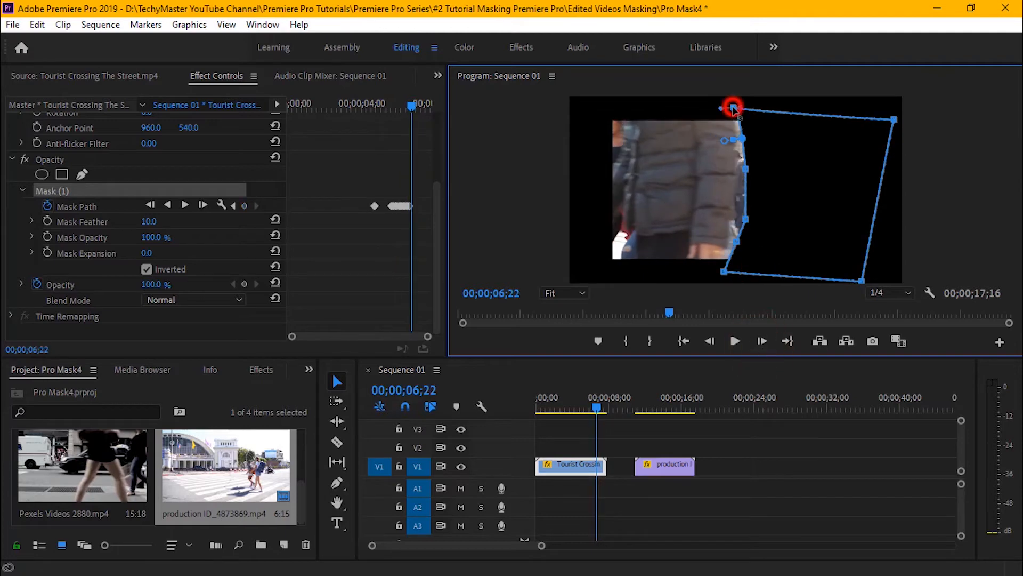
Keep shifting the leading mask points with the jacket up to 00;00;06;29, and pull the trailing lower corner outward beyond the picture.
double_click(761, 341)
left_click_drag(732, 109, 714, 107)
left_click_drag(718, 272, 704, 277)
triple_click(759, 341)
left_click_drag(783, 185, 766, 181)
double_click(761, 342)
left_click_drag(849, 278, 879, 276)
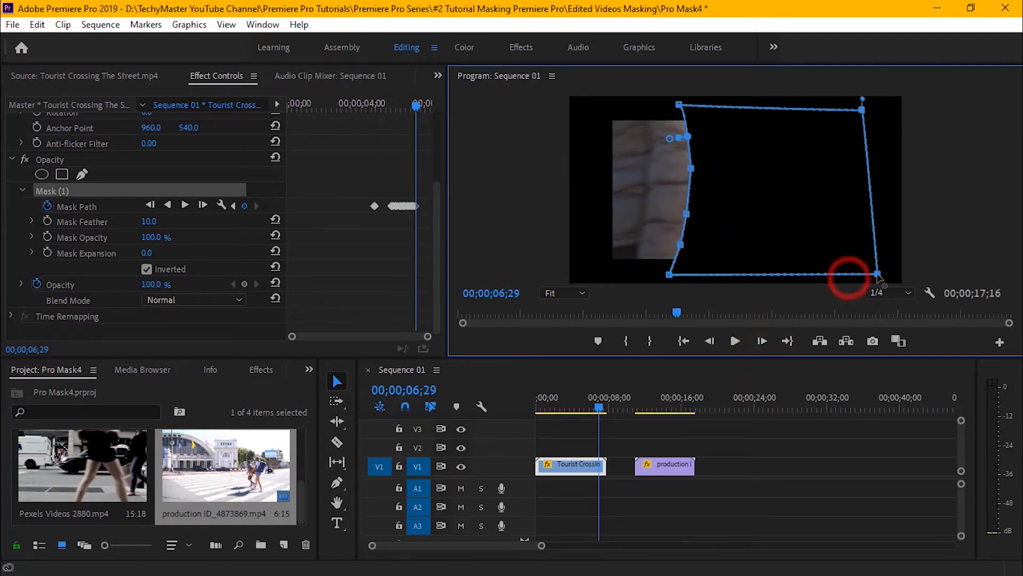
Pull the mask's trailing upper corner outward and follow the woman's back with the leading points up to 00;00;07;09.
triple_click(761, 341)
left_click_drag(766, 174, 750, 171)
left_click_drag(847, 105, 886, 105)
double_click(761, 341)
left_click_drag(716, 155, 696, 155)
triple_click(761, 341)
double_click(762, 341)
left_click_drag(644, 210, 625, 211)
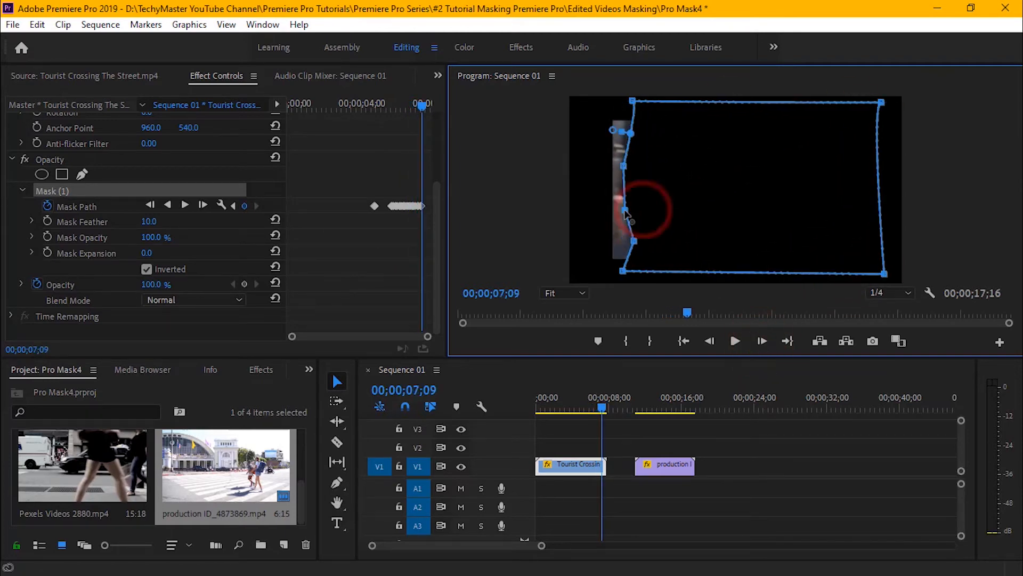
Move all leading mask points past the picture edge by 00;00;07;12 so the mask covers the whole clip.
left_click_drag(623, 271, 604, 250)
left_click_drag(633, 101, 621, 102)
left_click_drag(624, 165, 596, 171)
triple_click(762, 342)
left_click_drag(622, 102, 603, 101)
left_click_drag(625, 209, 596, 211)
left_click_drag(626, 241, 605, 275)
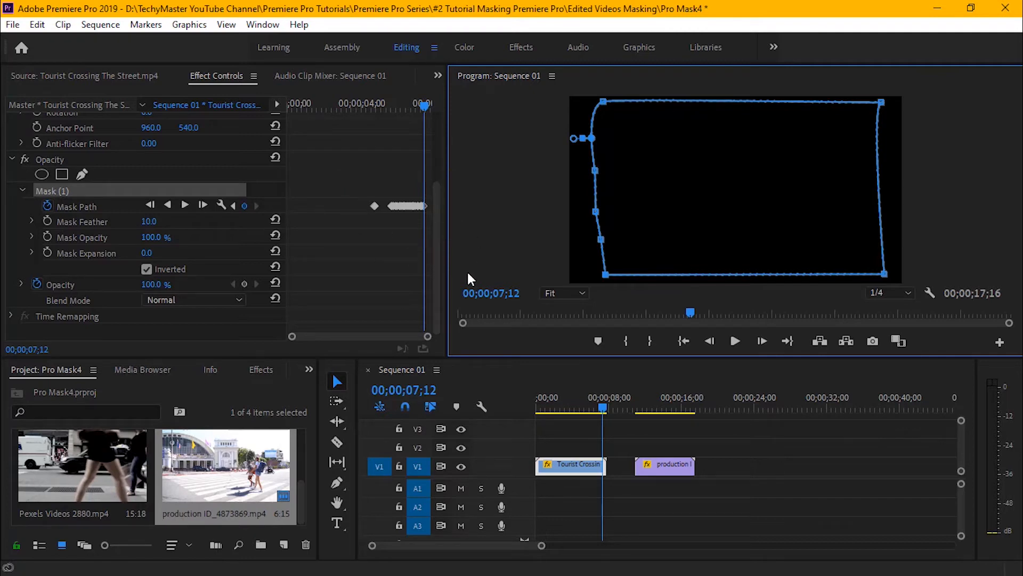
Reset the Tourist Crossing clip's scale to 100 and play the sequence from its start through the wipe.
left_click_drag(440, 263, 446, 182)
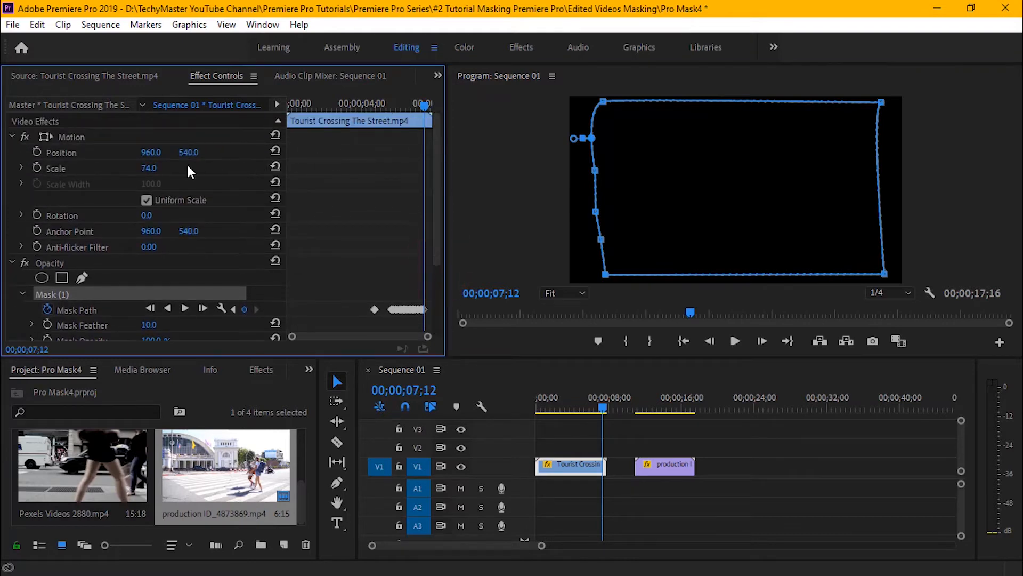
left_click(272, 167)
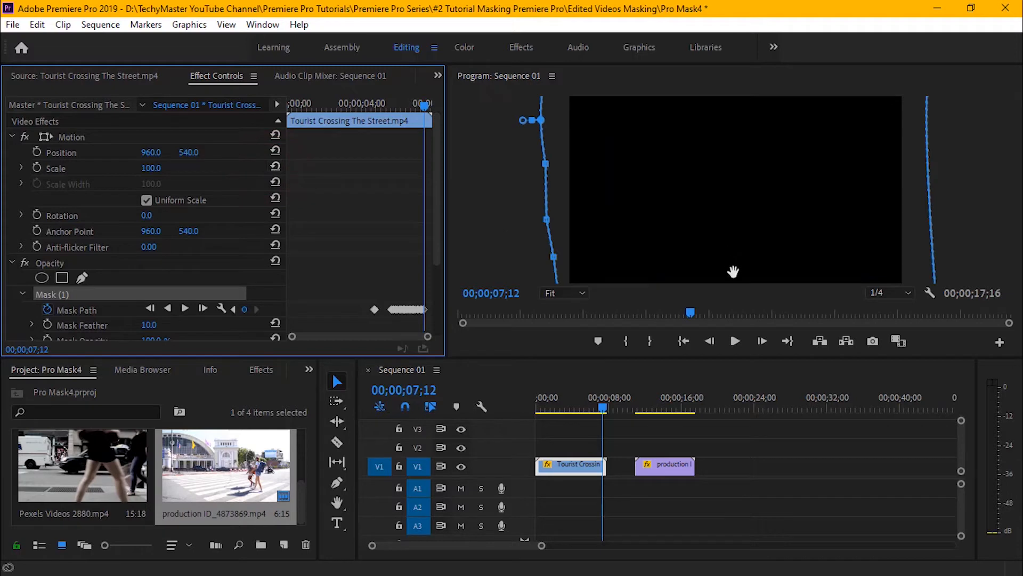
left_click(689, 341)
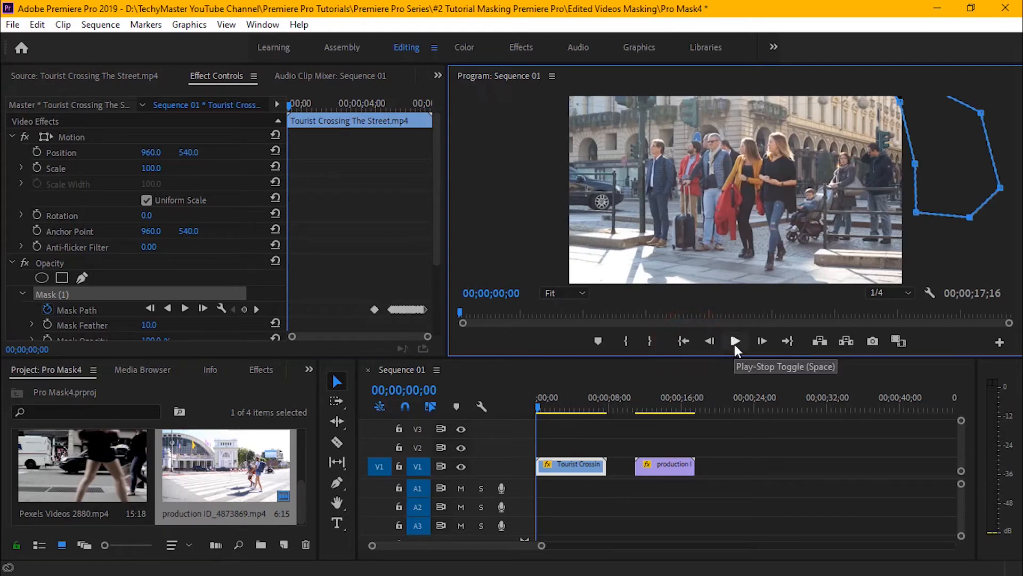
left_click(734, 344)
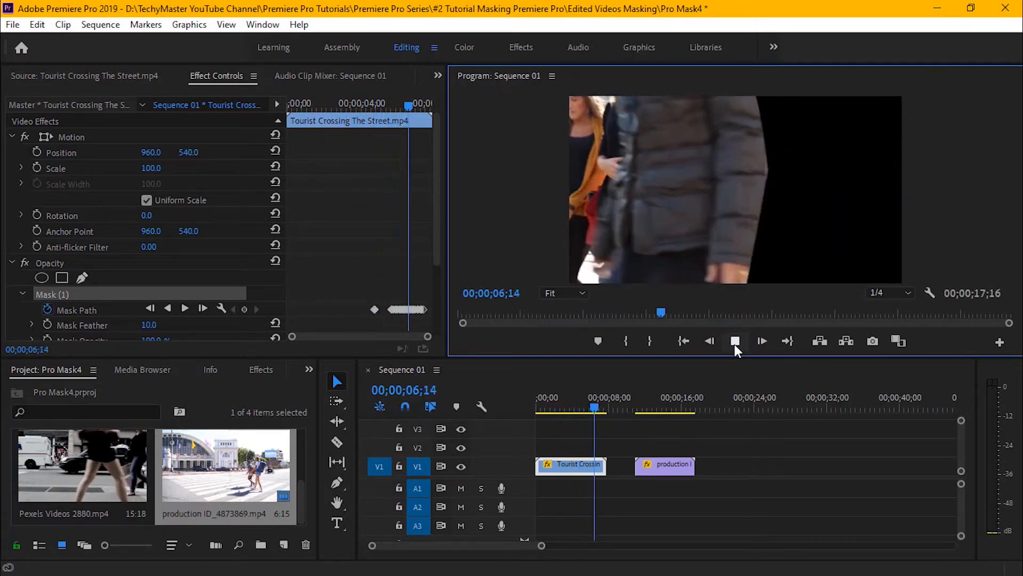
left_click(734, 344)
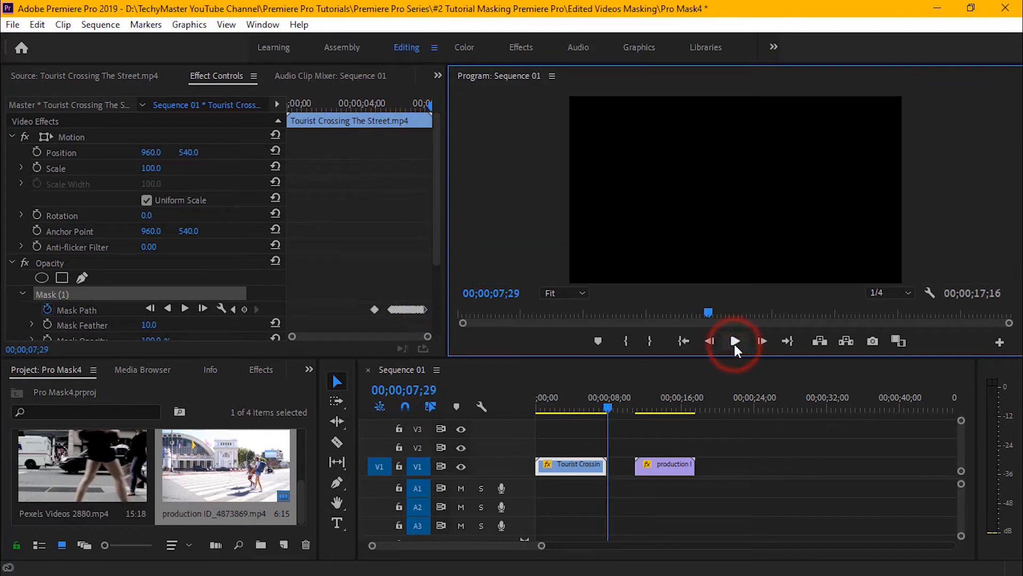
Replay the wipe from 00;00;06;08, step back to 00;00;07;09 and lower the mask's bottom leading corner below the frame edge.
left_click(594, 392)
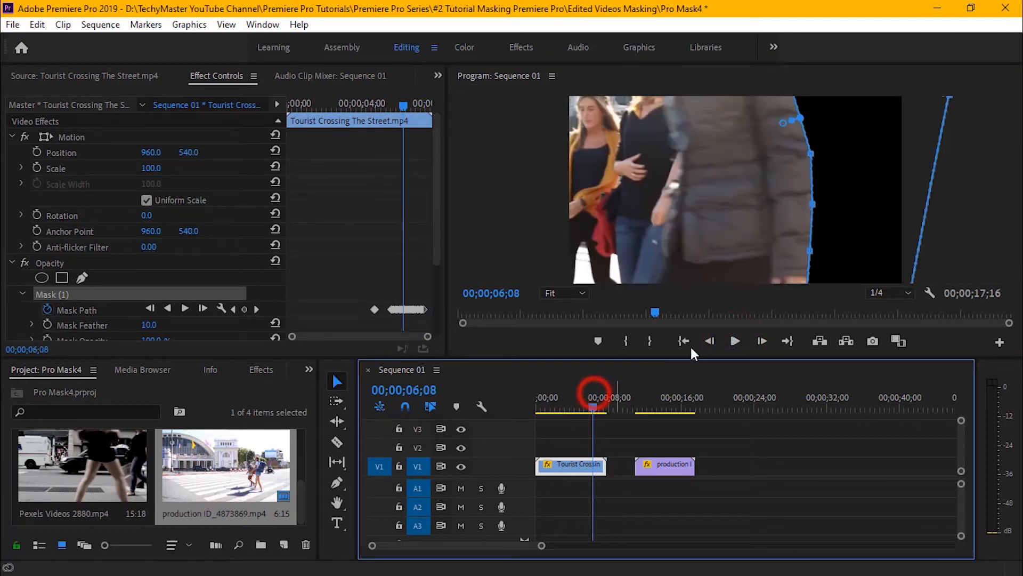
left_click(737, 341)
left_click(738, 340)
left_click(710, 342)
left_click(710, 341)
left_click(710, 342)
left_click(710, 342)
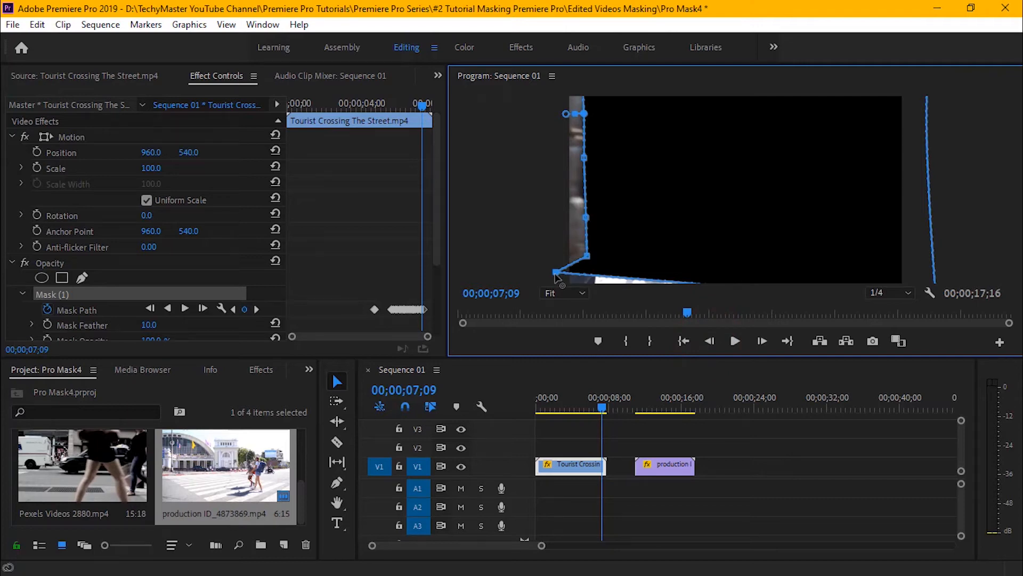
left_click_drag(556, 274, 555, 285)
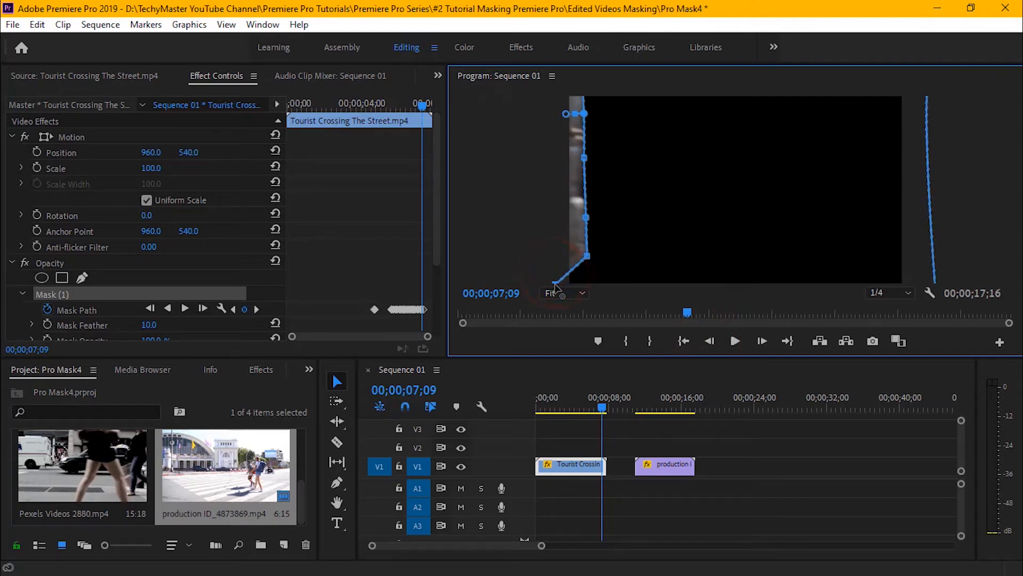
left_click(712, 341)
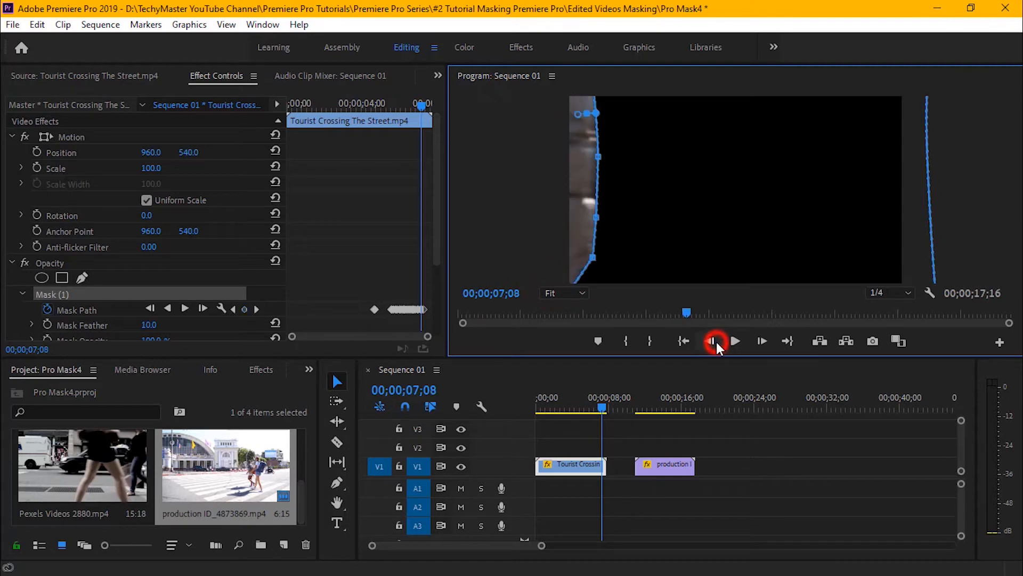
Play past the end of the wipe and step back frame by frame to check the mask's coverage down to 00;00;07;09.
left_click(729, 343)
left_click(730, 344)
left_click(709, 341)
left_click(709, 341)
left_click(709, 341)
left_click(709, 341)
left_click(709, 341)
left_click(709, 341)
left_click(708, 342)
left_click(706, 343)
left_click(707, 343)
left_click(707, 344)
left_click(706, 343)
left_click(706, 344)
left_click(706, 343)
left_click(707, 343)
left_click(707, 344)
left_click(706, 343)
left_click(707, 343)
left_click(707, 343)
left_click(706, 342)
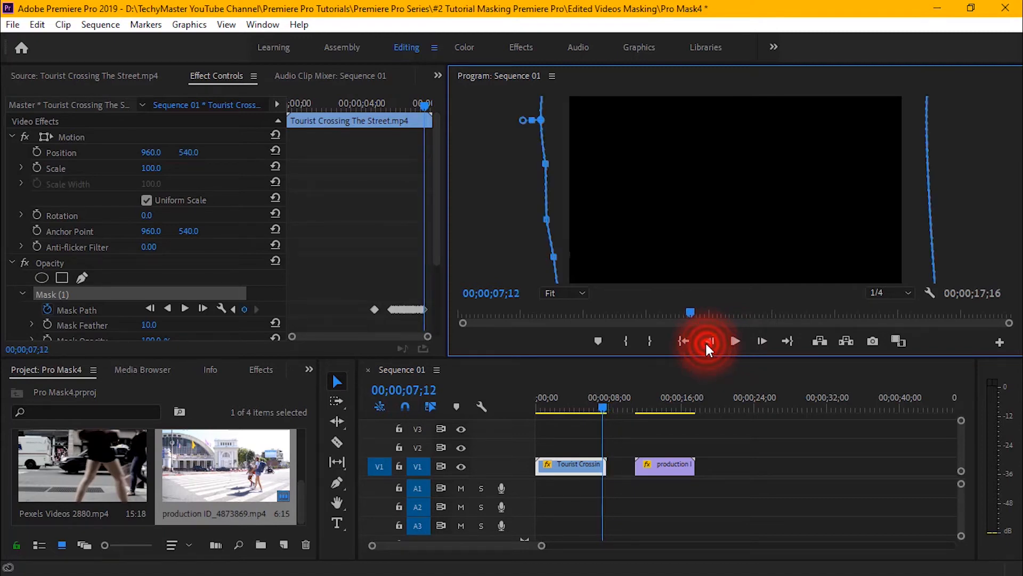
left_click(706, 342)
left_click(704, 341)
left_click(707, 341)
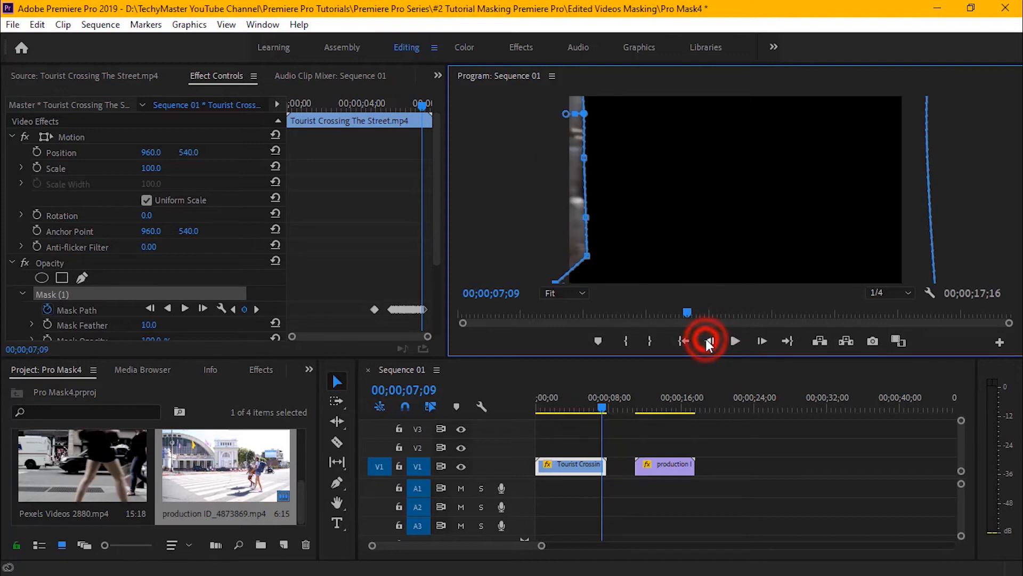
Pull the mask's bottom leading corner further below the frame at 00;00;07;10 and again at 00;00;07;09.
left_click(762, 342)
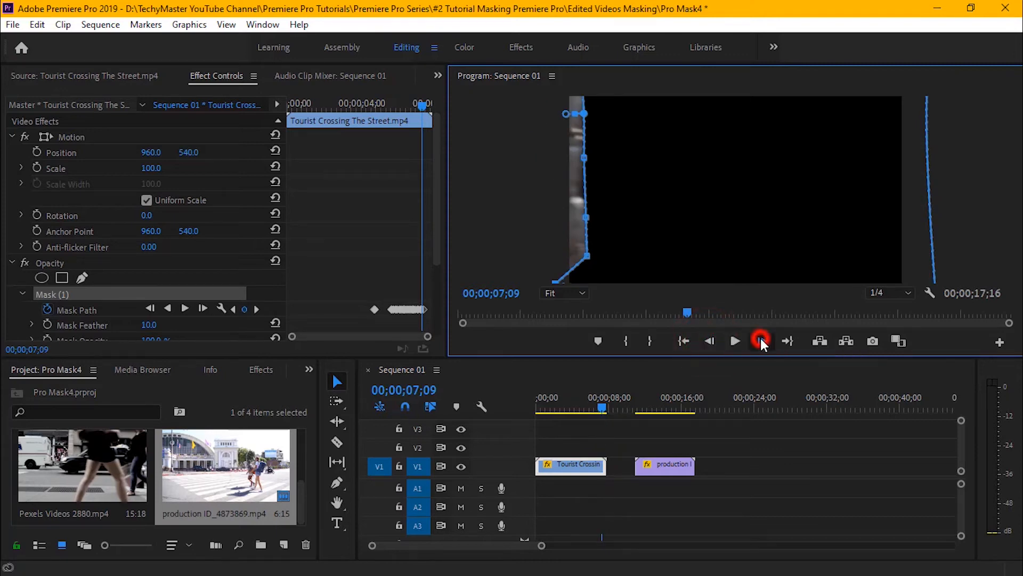
left_click_drag(556, 275, 556, 289)
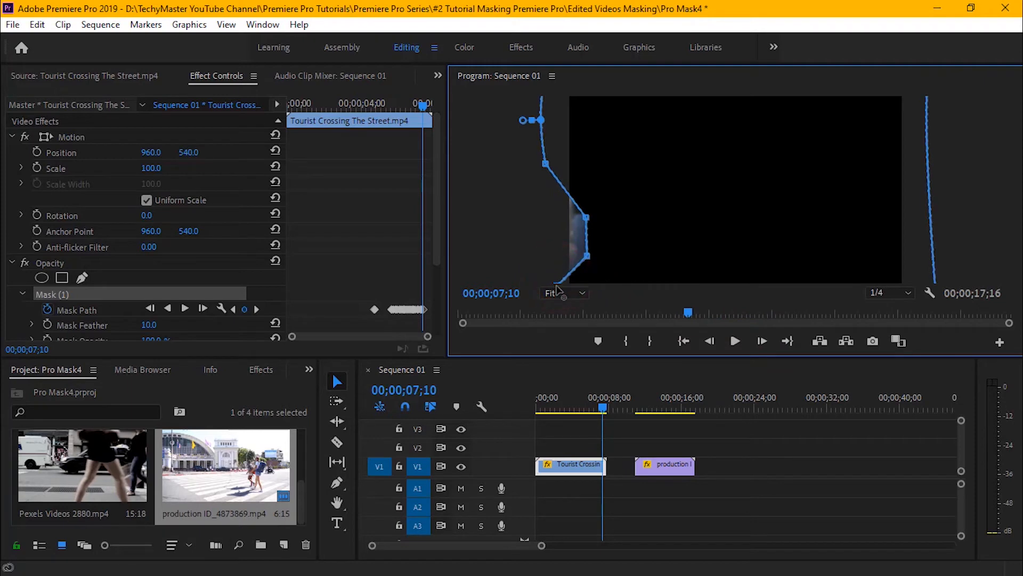
left_click(708, 341)
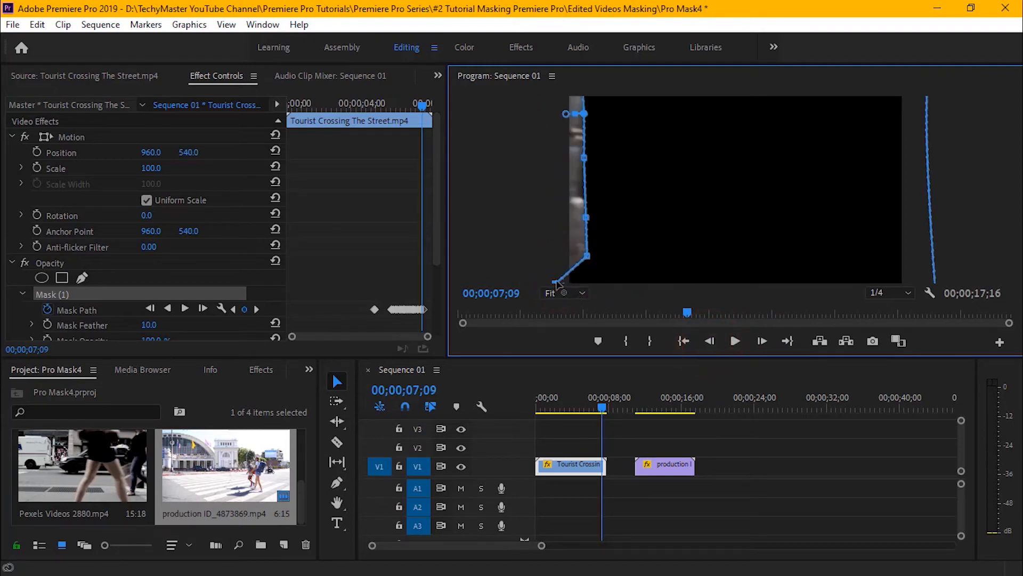
left_click_drag(556, 283, 551, 286)
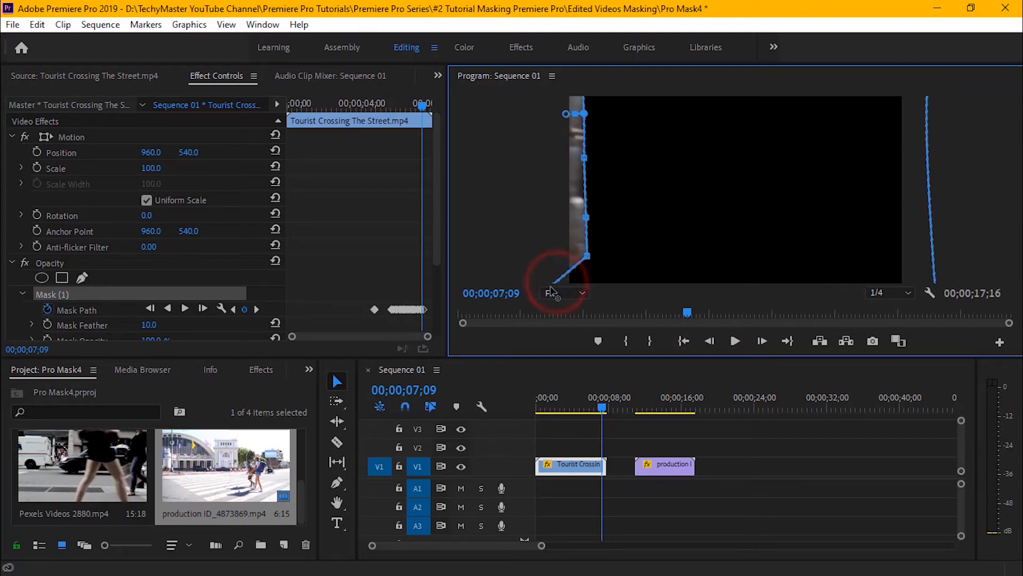
left_click(711, 340)
left_click(711, 341)
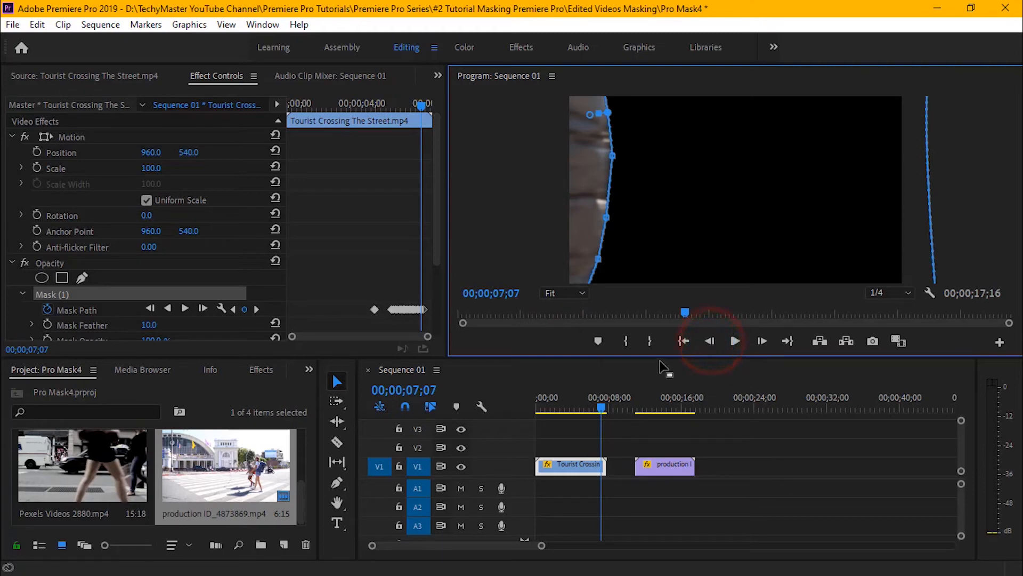
Play the wipe from 00;00;04;23 to the end of the Tourist Crossing clip to check the corrected mask.
left_click(580, 397)
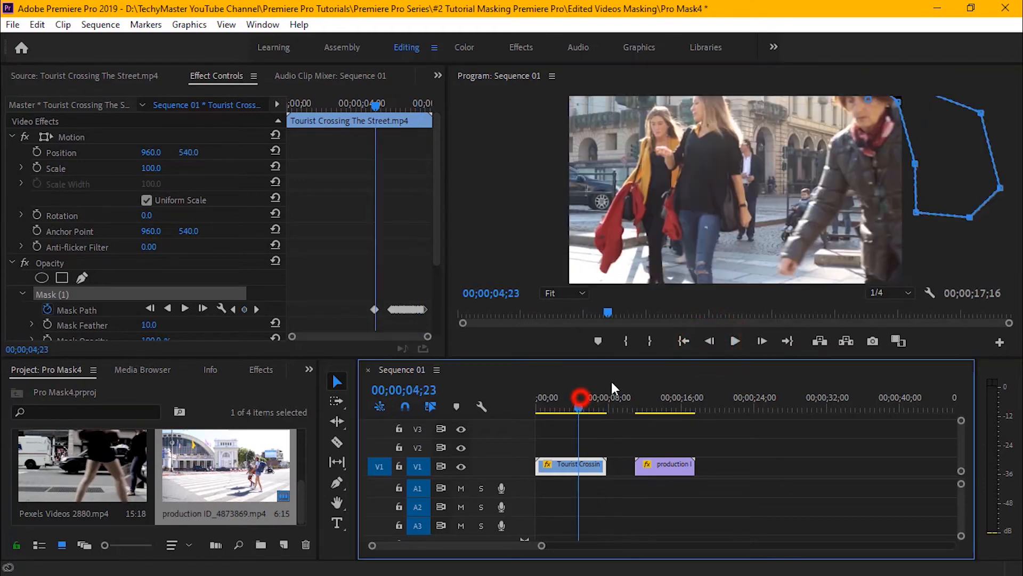
left_click(738, 340)
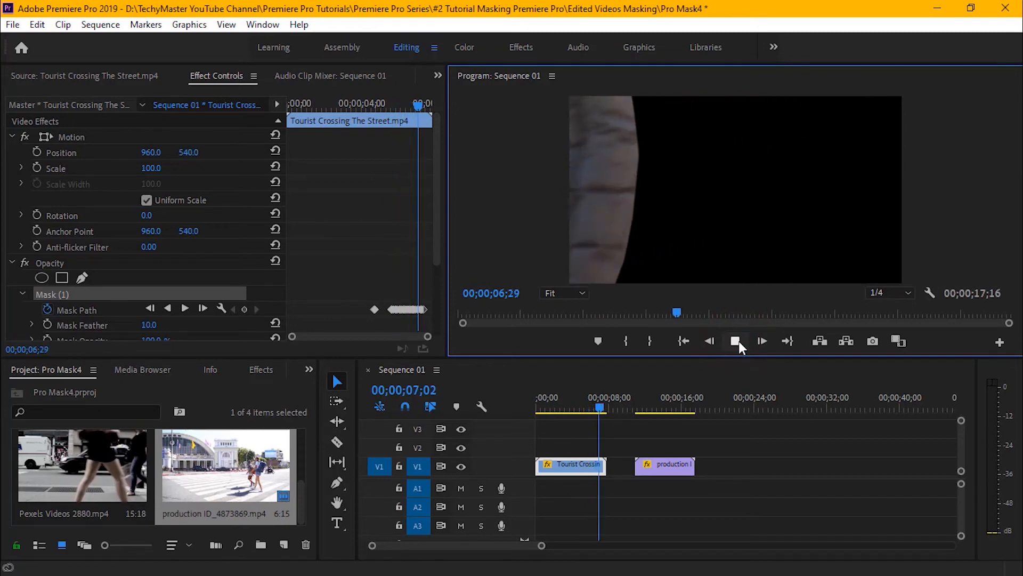
left_click(737, 341)
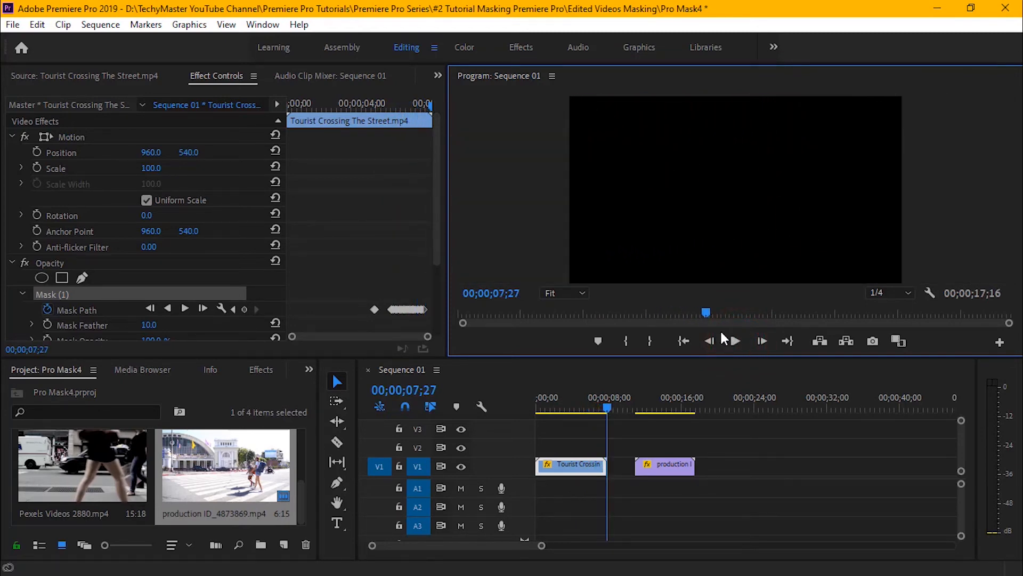
Return to the start of the sequence and move the Tourist Crossing clip from track V1 up to V2.
left_click(684, 340)
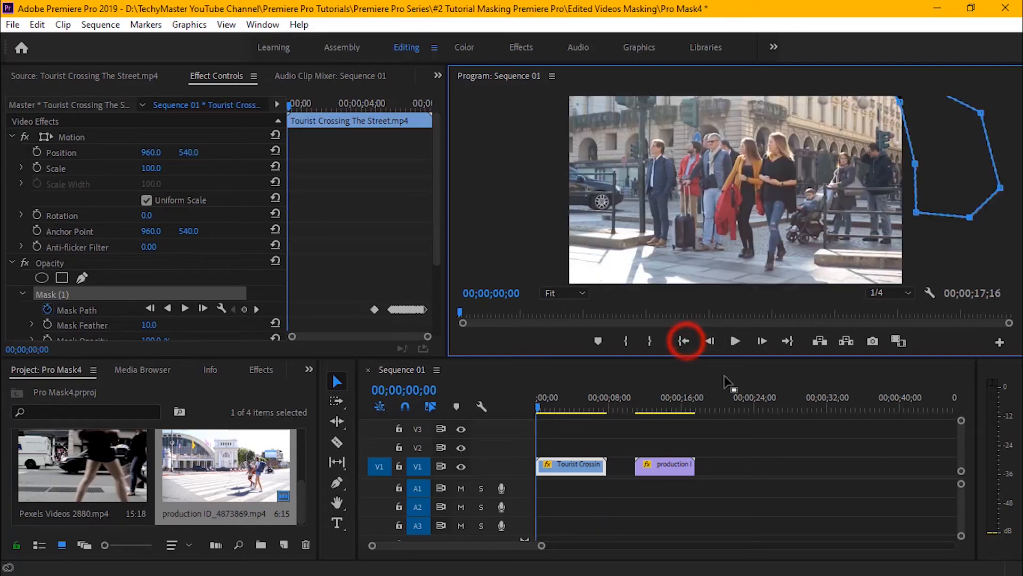
left_click(570, 467)
left_click_drag(570, 467, 570, 448)
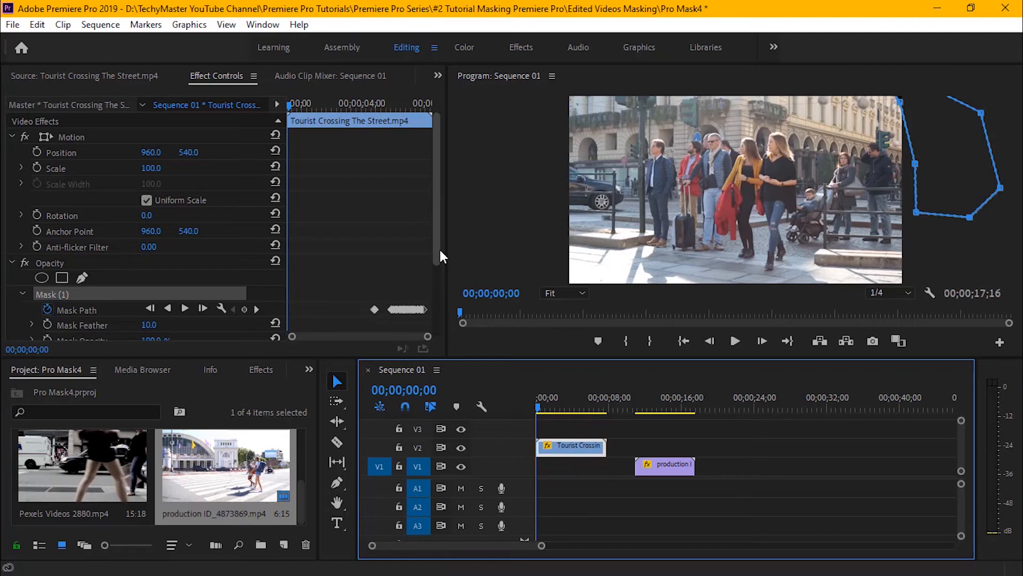
Go to the mask path keyframe at 00;00;05;20 and move the production clip on V1 so it starts there.
left_click_drag(436, 259, 435, 299)
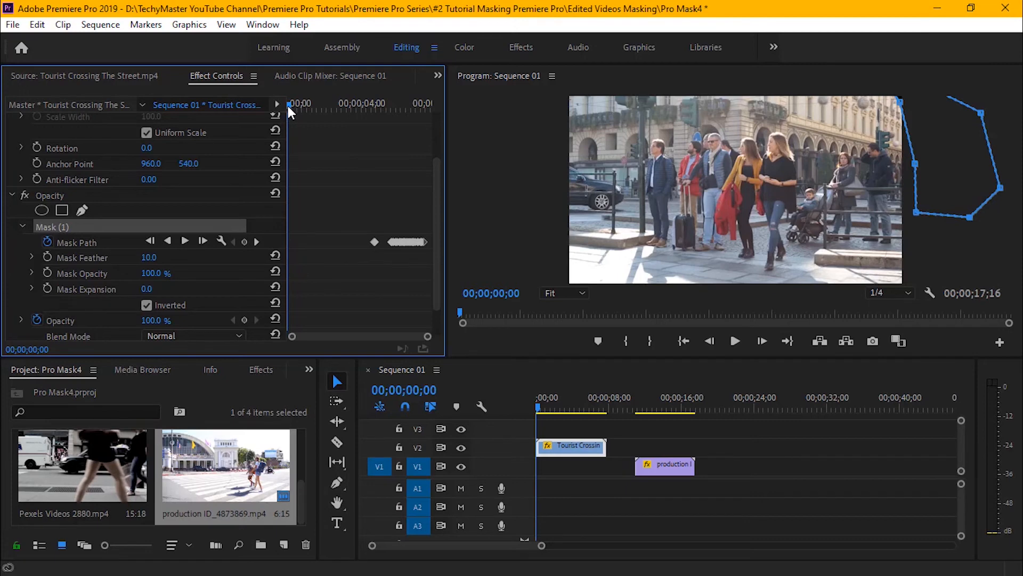
left_click_drag(289, 102, 388, 105)
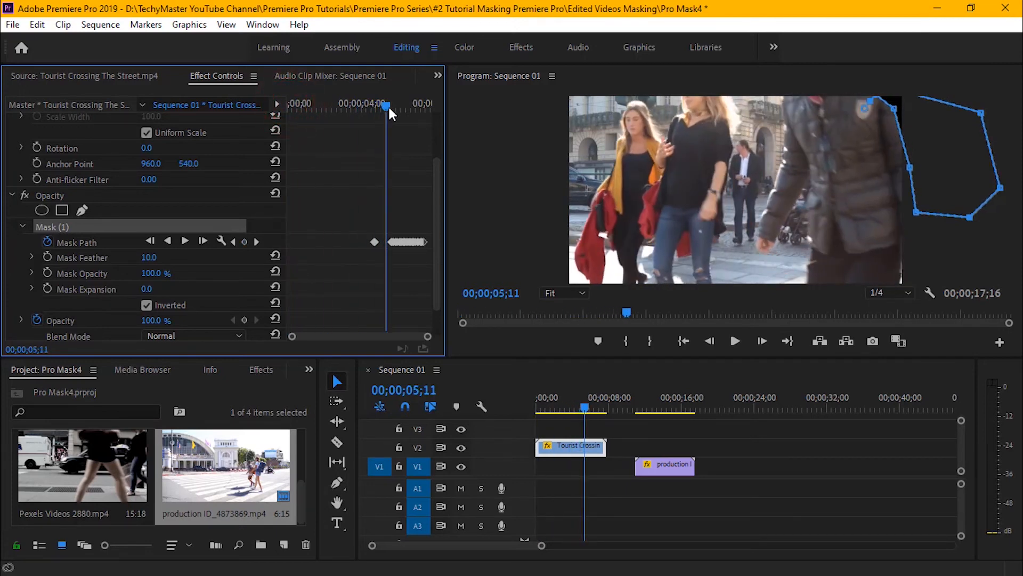
left_click(258, 241)
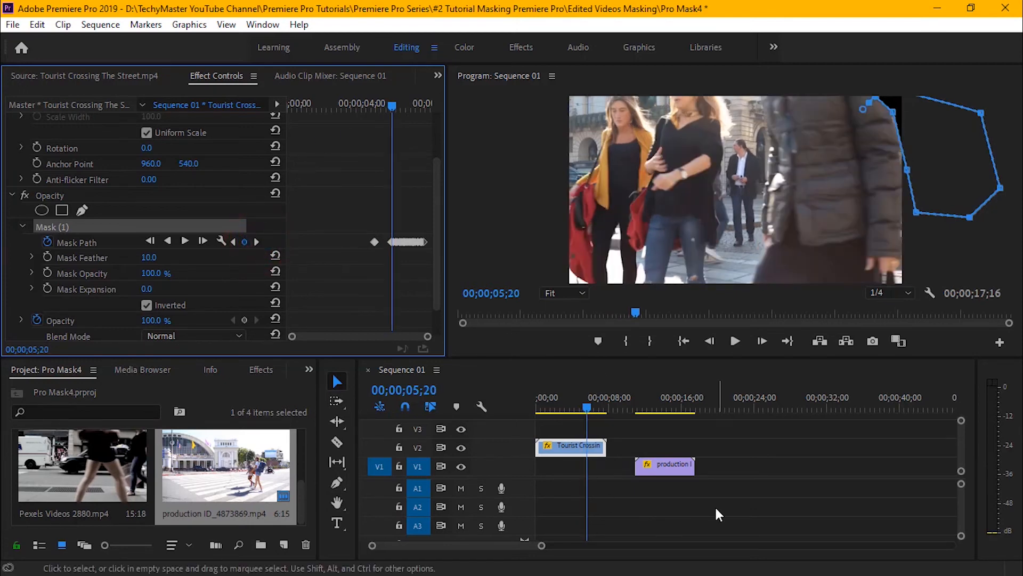
left_click_drag(671, 469, 632, 484)
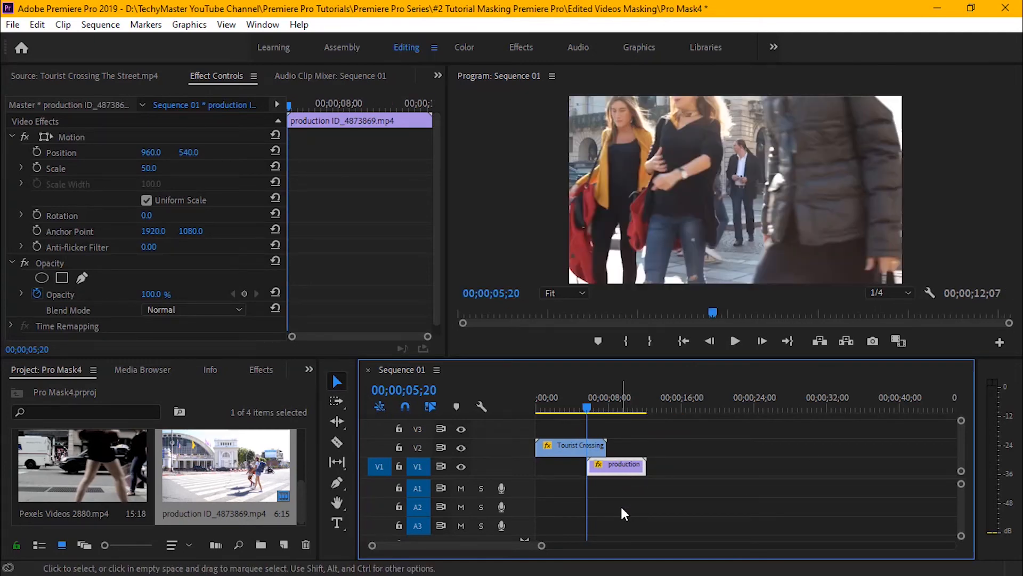
Play the masked transition from 00;00;05;20 to check how the production clip is revealed behind the woman.
left_click(734, 340)
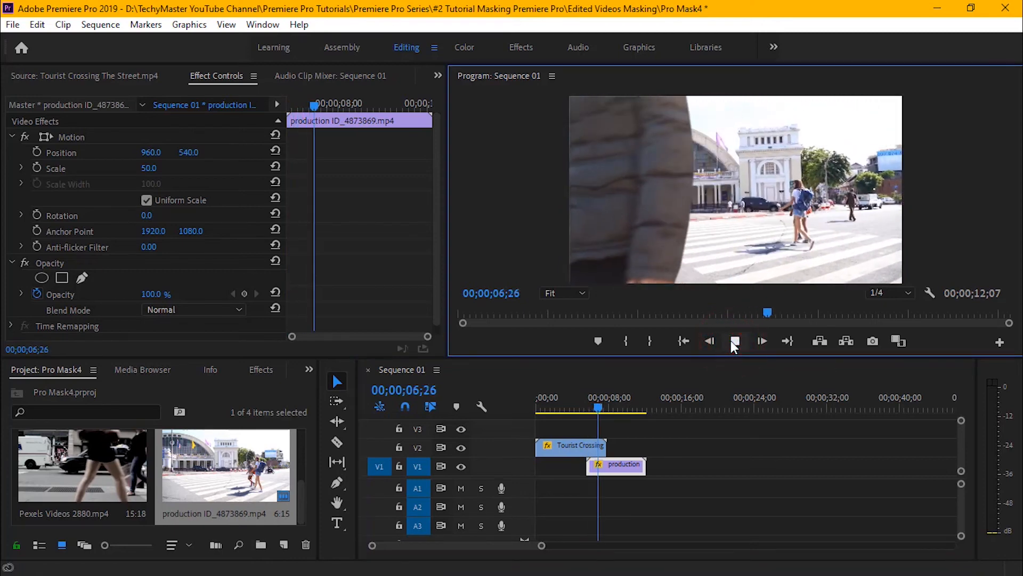
left_click(734, 341)
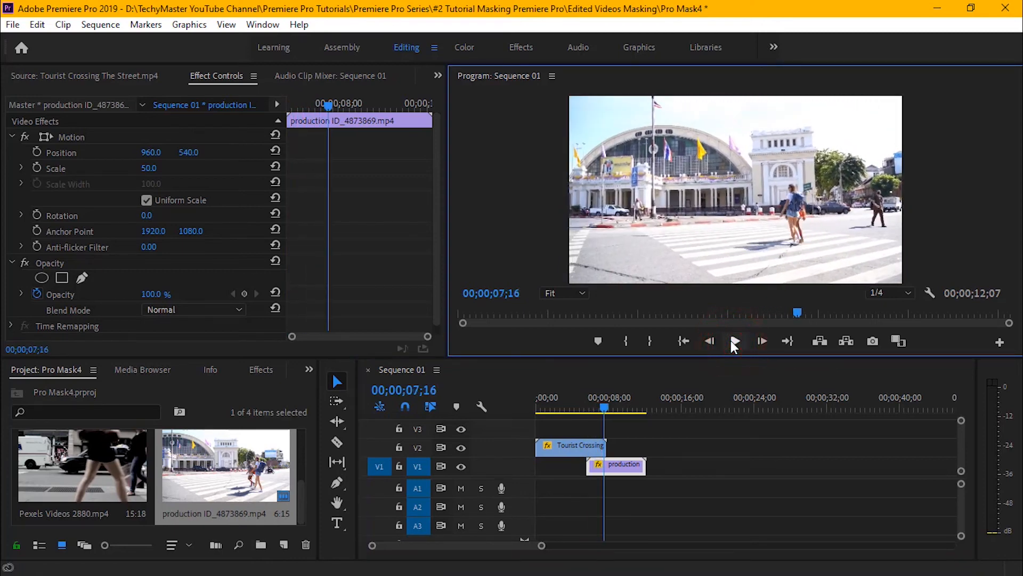
left_click(735, 340)
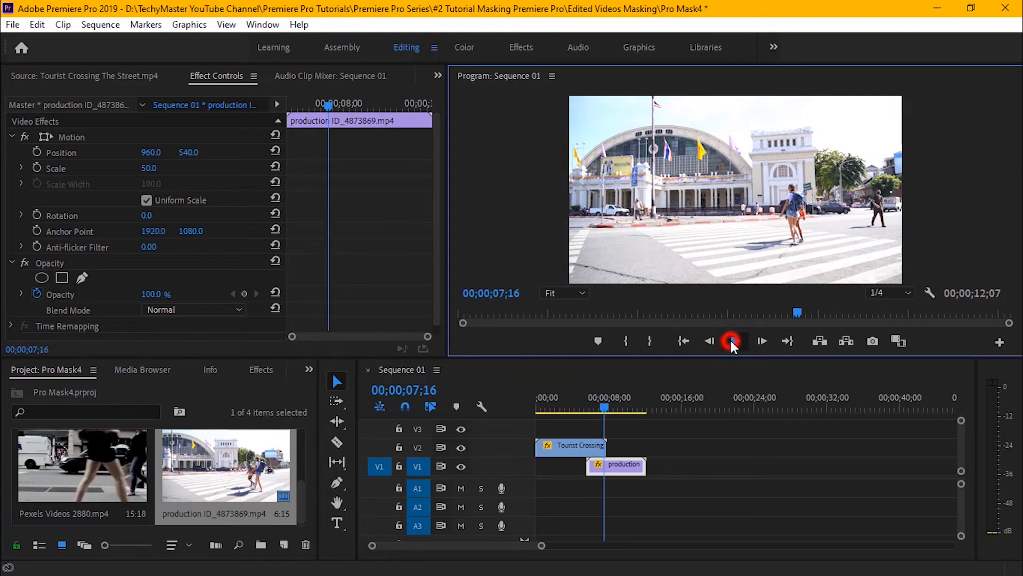
left_click(735, 340)
Review the finished transition from the beginning of the sequence in full screen and again in the program monitor.
left_click(683, 340)
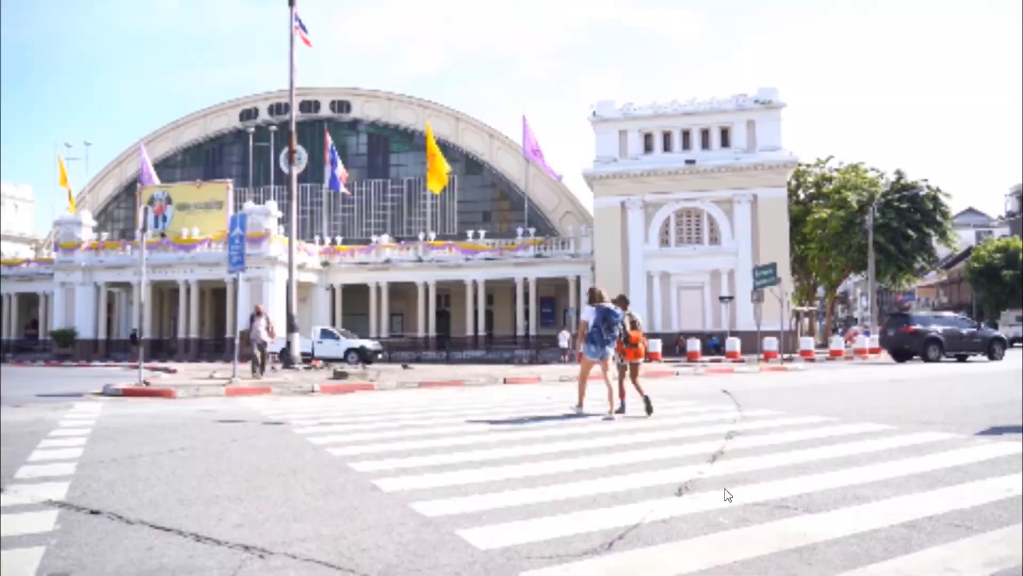
key("Escape")
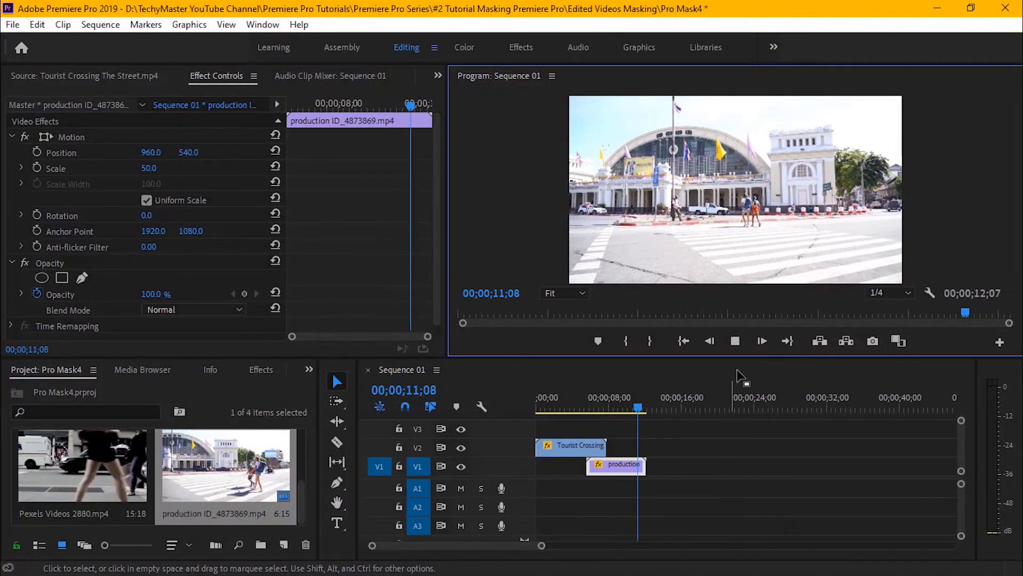
left_click(736, 341)
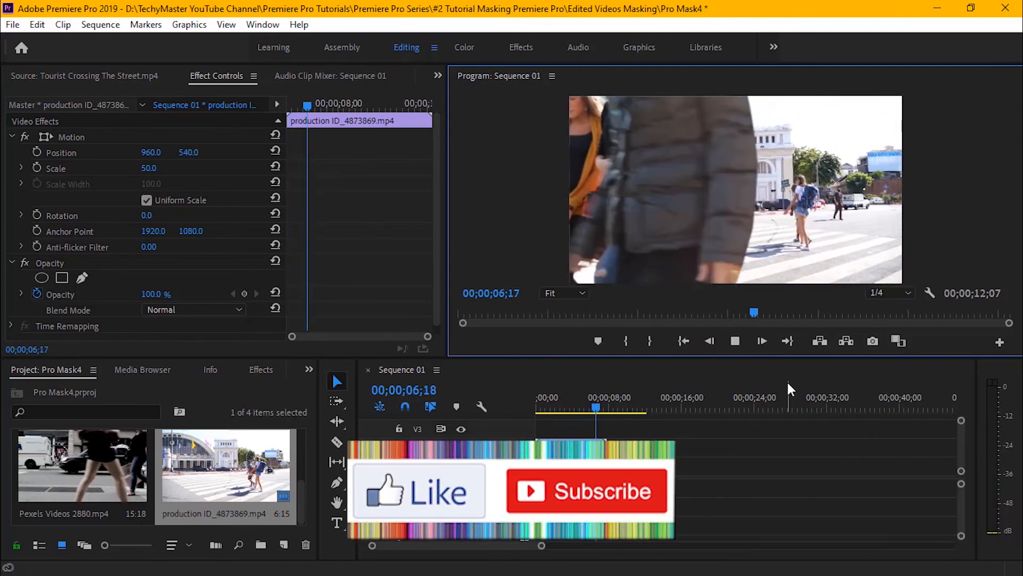
left_click(734, 342)
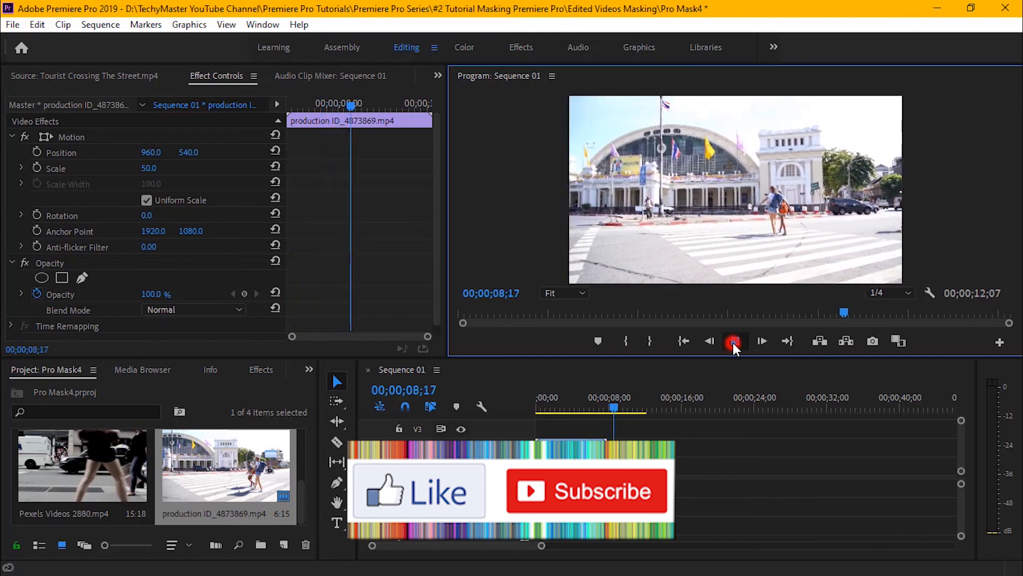